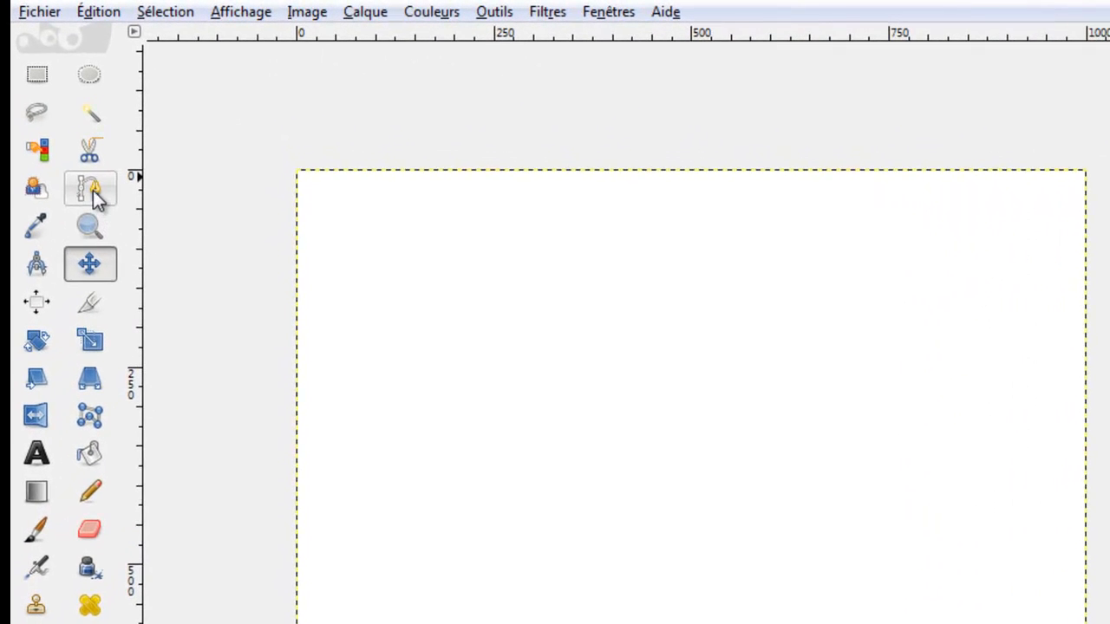
Create a two-point path across the canvas with the Paths tool and bend it into a wide upward arch.
left_click(192, 102)
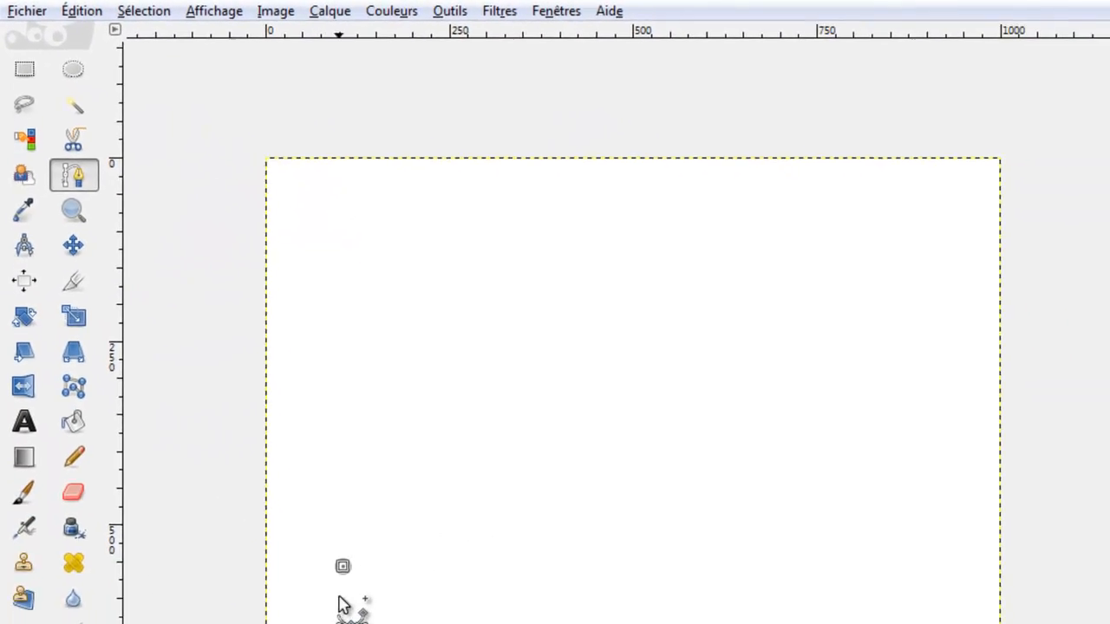
left_click(865, 546)
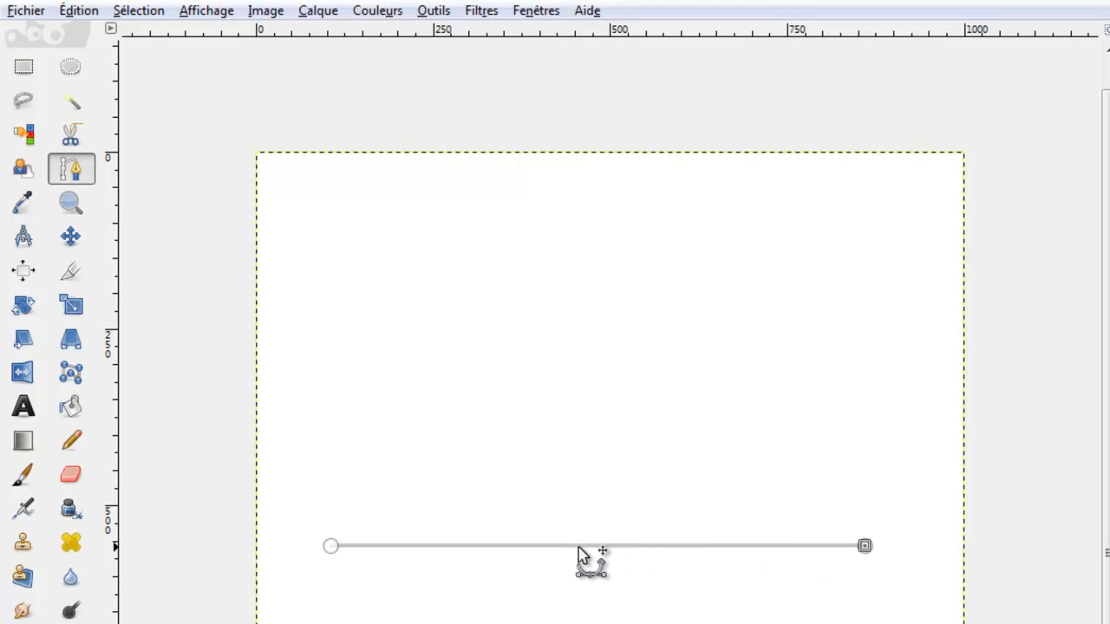
left_click_drag(583, 546, 610, 281)
left_click_drag(866, 224, 828, 225)
left_click_drag(332, 137, 399, 167)
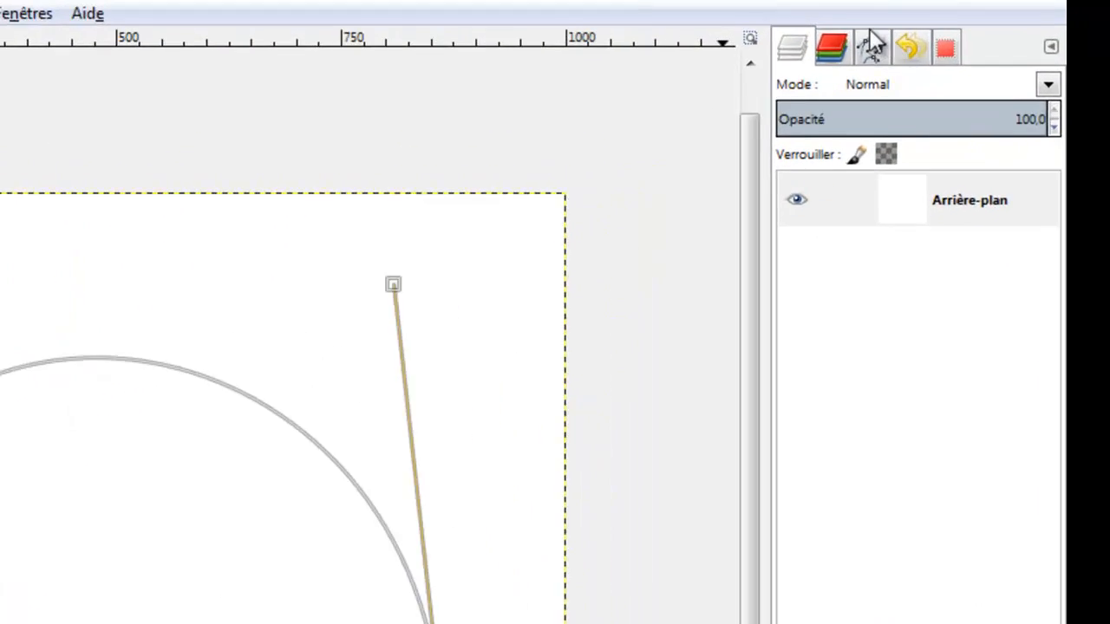
left_click(959, 30)
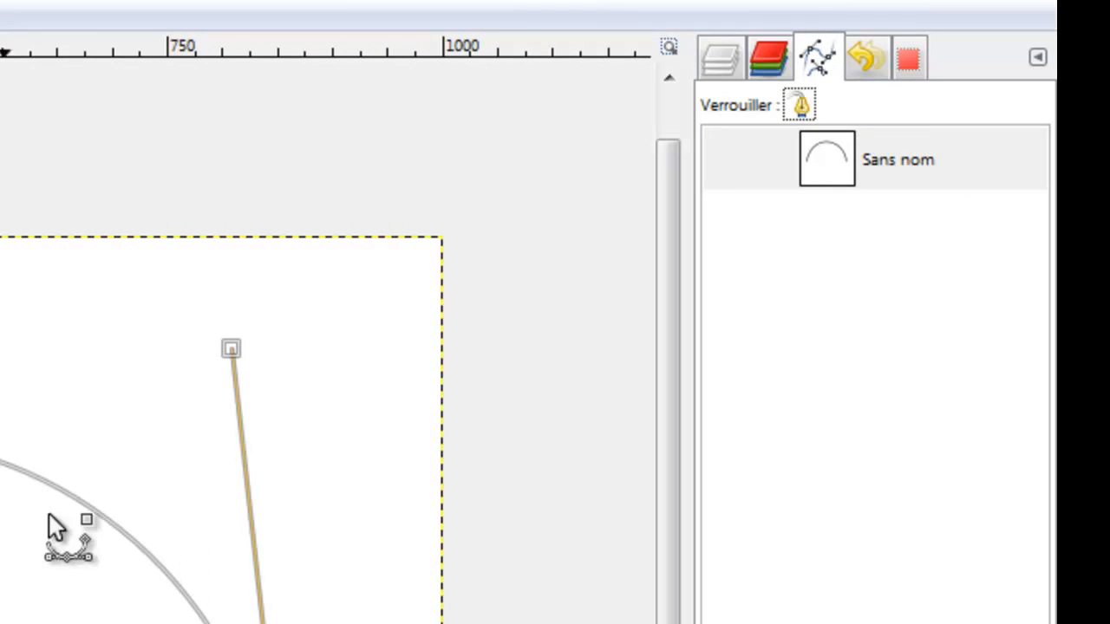
left_click(718, 58)
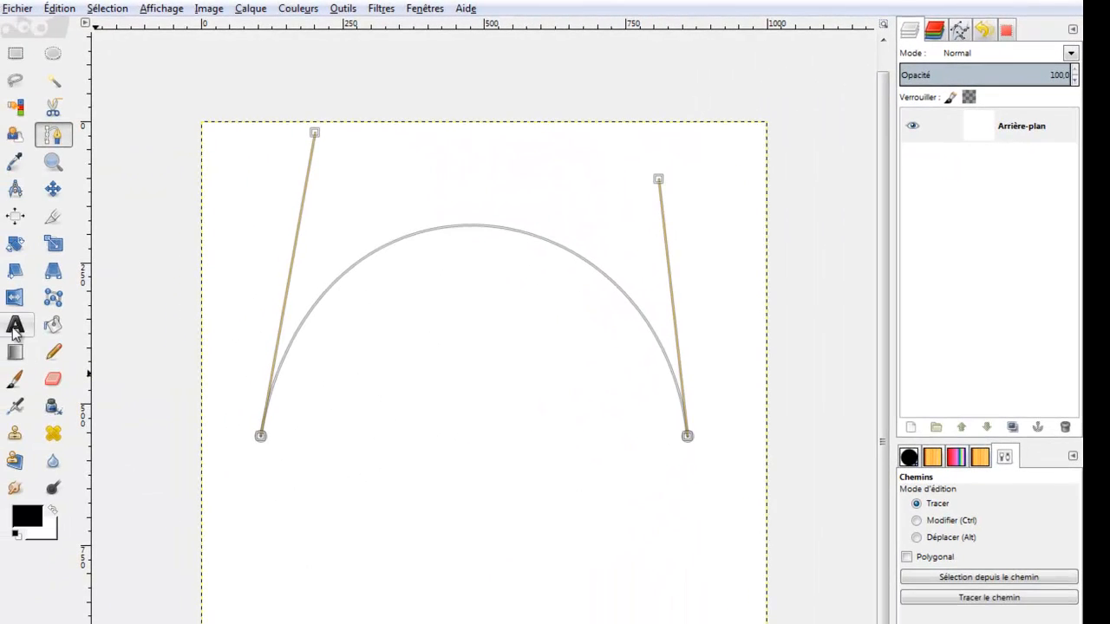
Set the Text tool to size 58 px and a bright green colour.
left_click(15, 325)
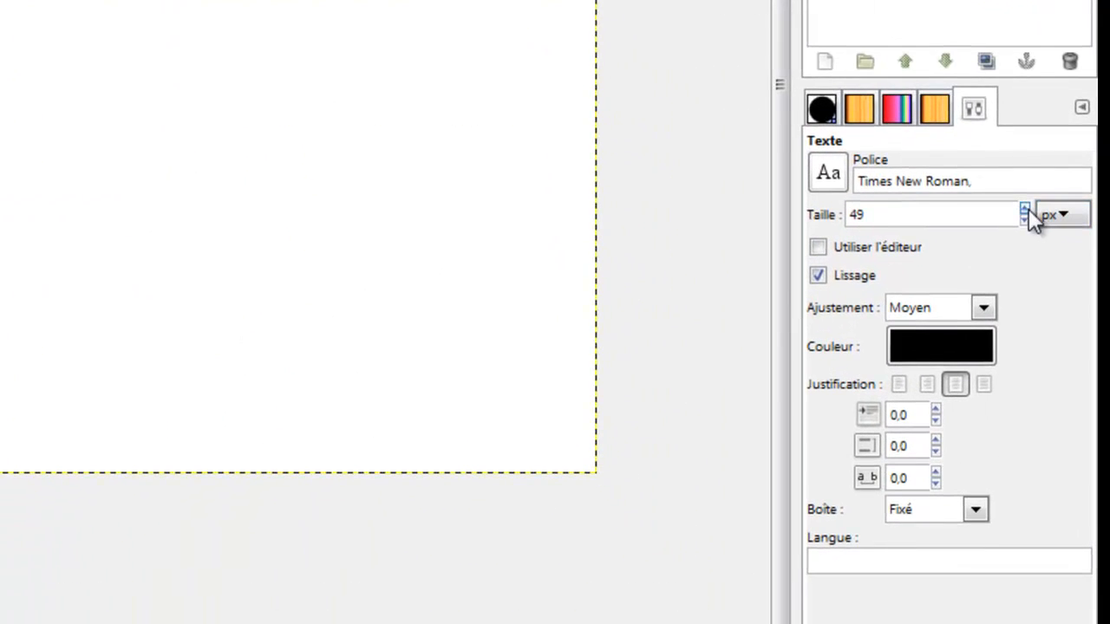
left_click(1036, 520)
left_click(958, 357)
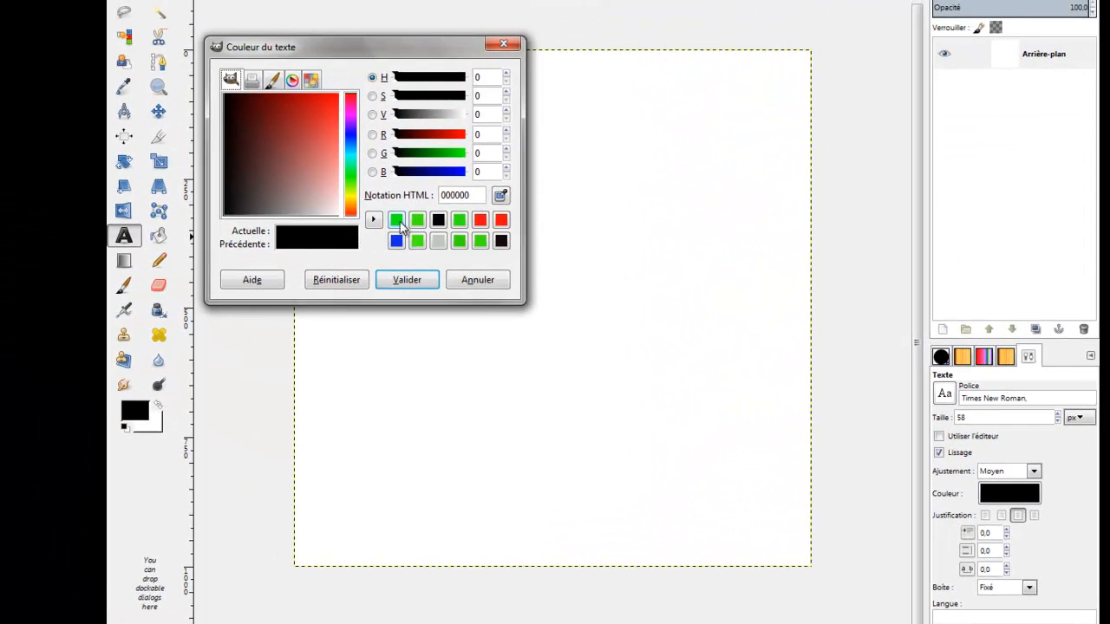
left_click(396, 220)
left_click(406, 280)
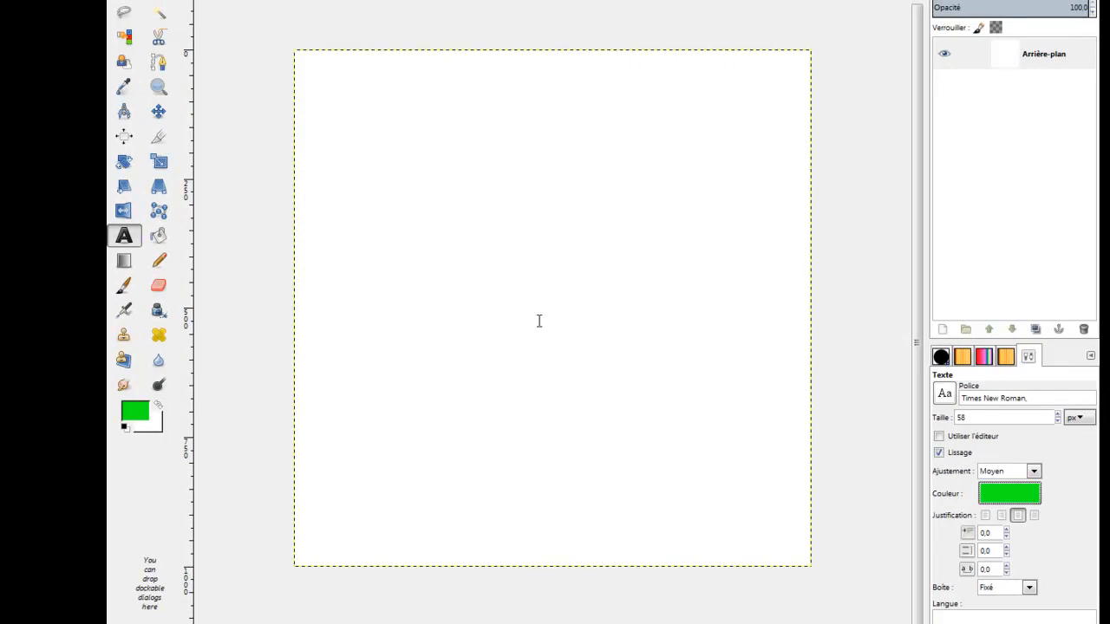
Enable the text editor and add the text "Clic and zoom photo . fr" on the canvas below the arch.
left_click(961, 437)
left_click(476, 382)
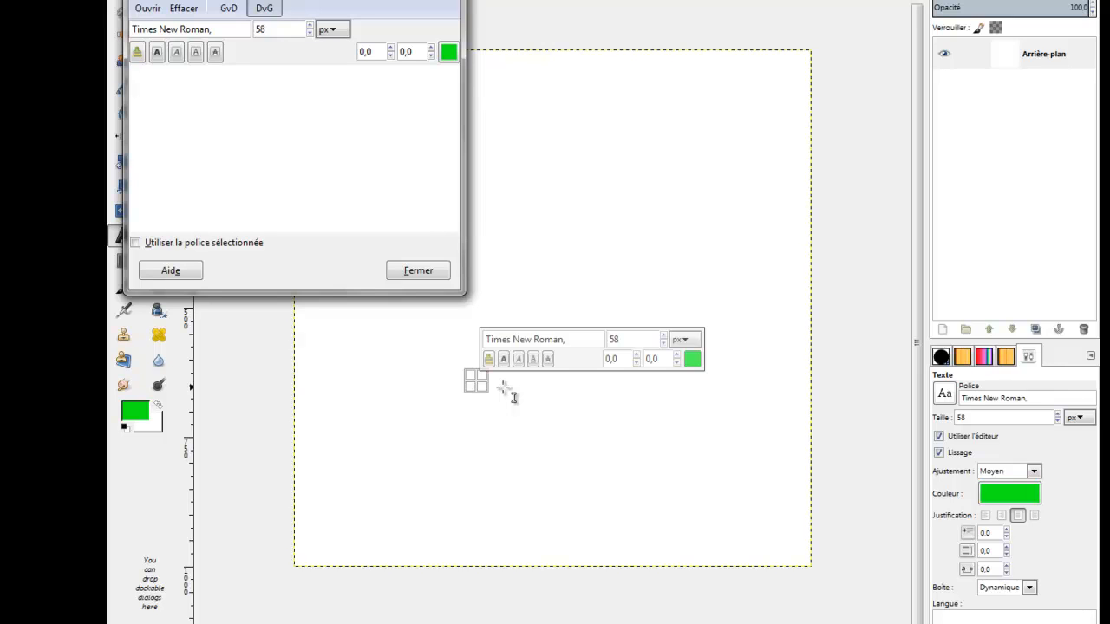
type("Clic")
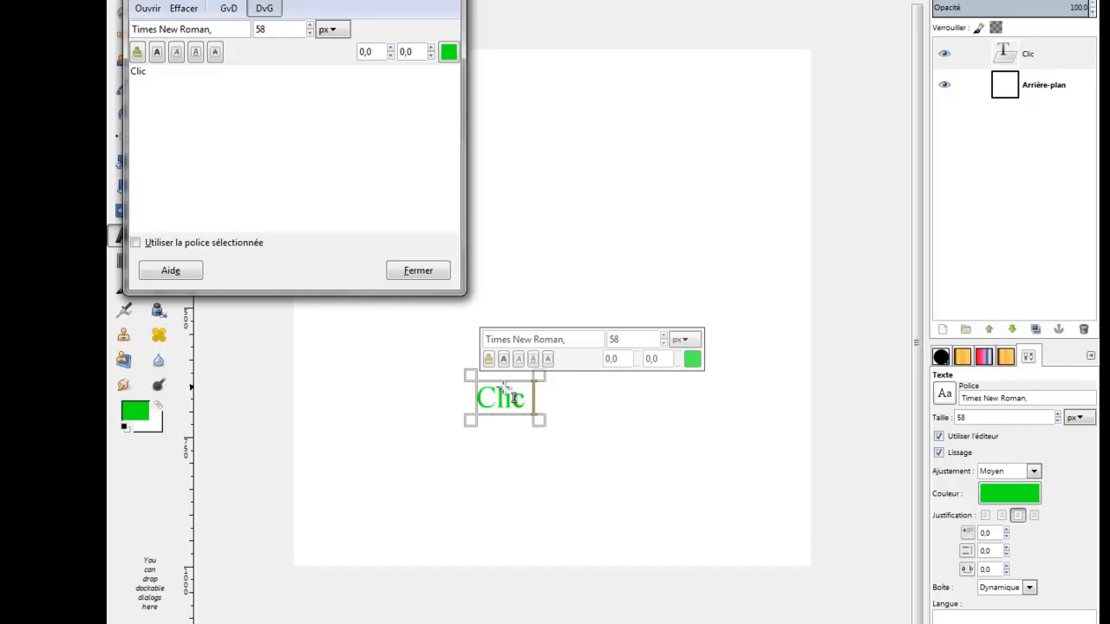
type(" and zoo")
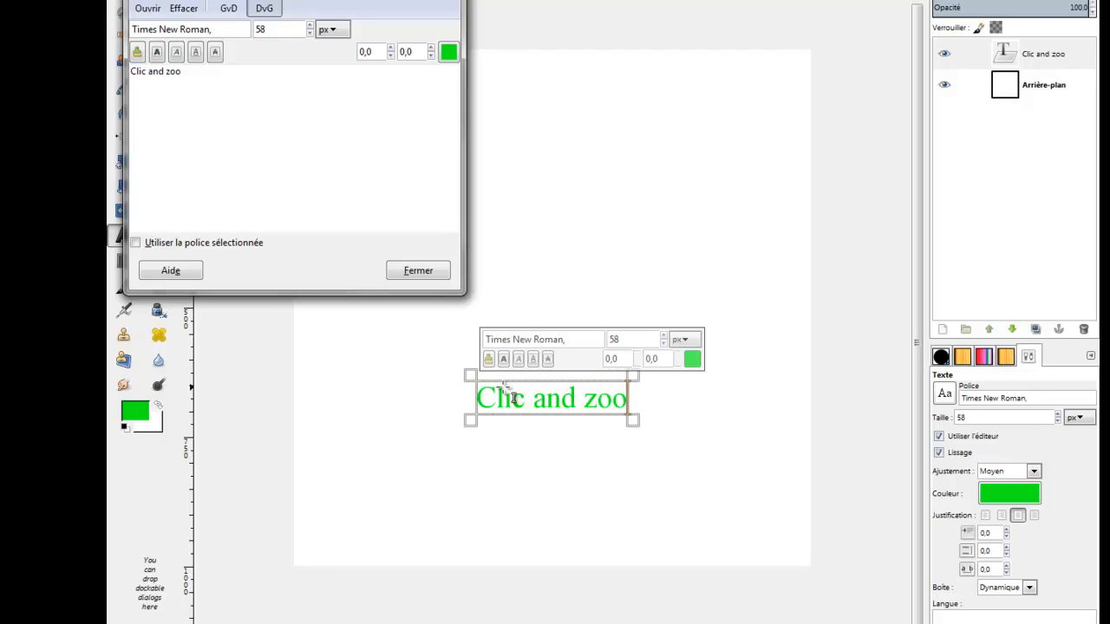
type("m phot")
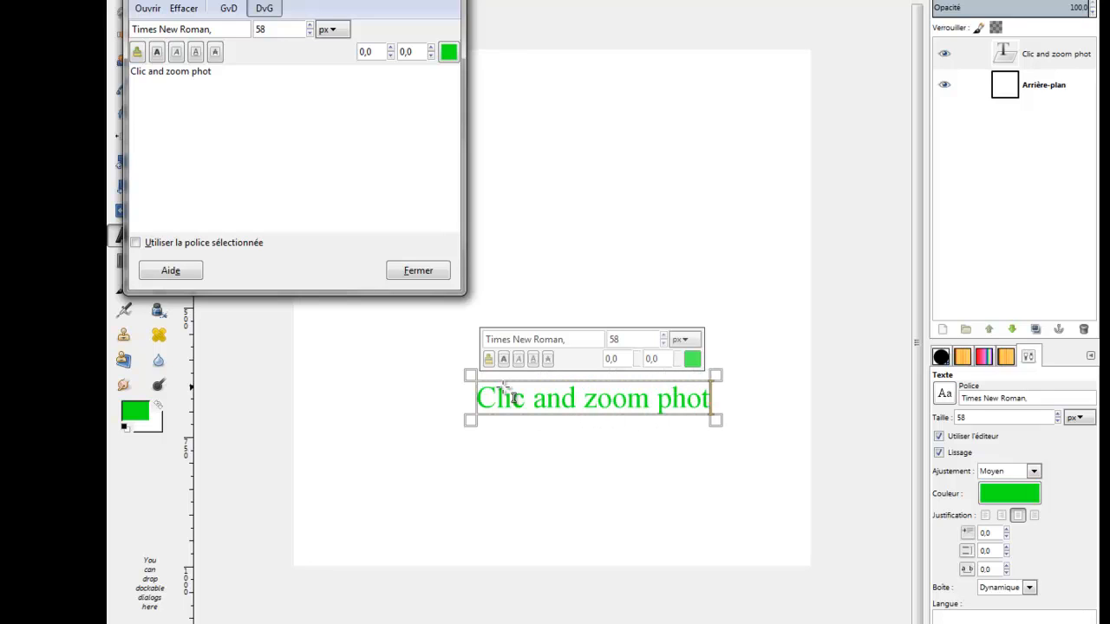
type("o . fr")
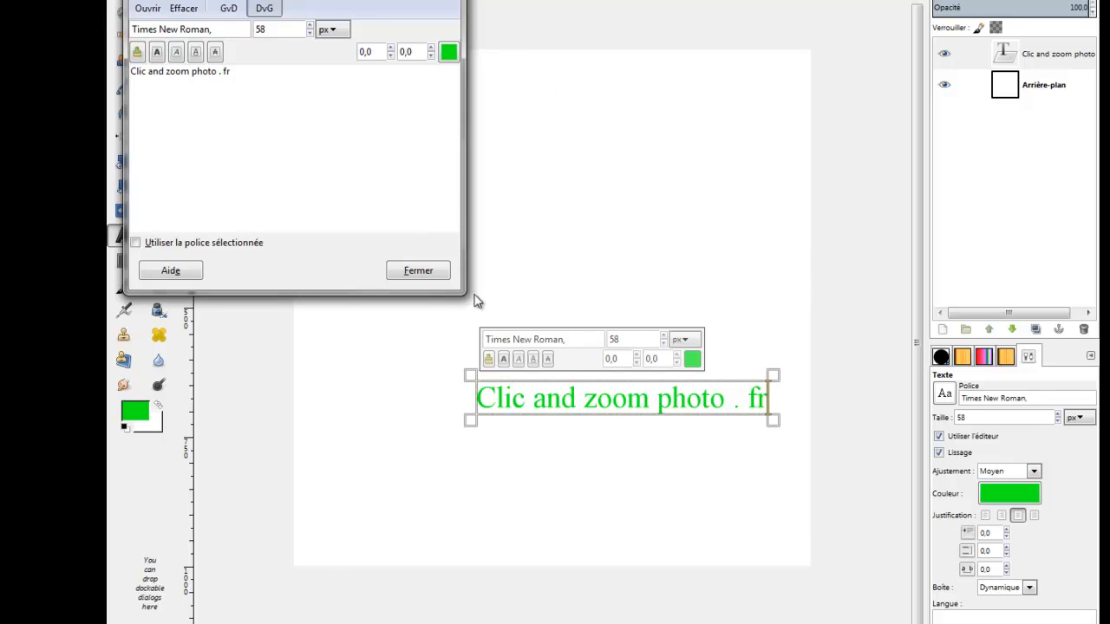
left_click(434, 274)
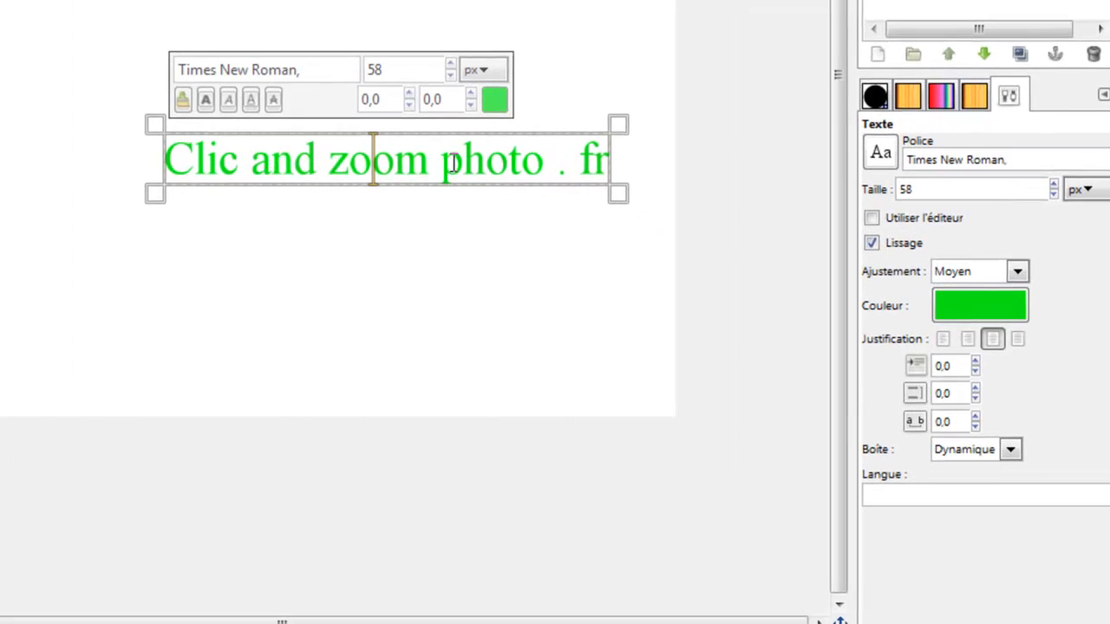
Bend the "Clic and zoom photo . fr" text along the arched path.
left_click(561, 161)
left_click(268, 159)
left_click(199, 152)
right_click(207, 156)
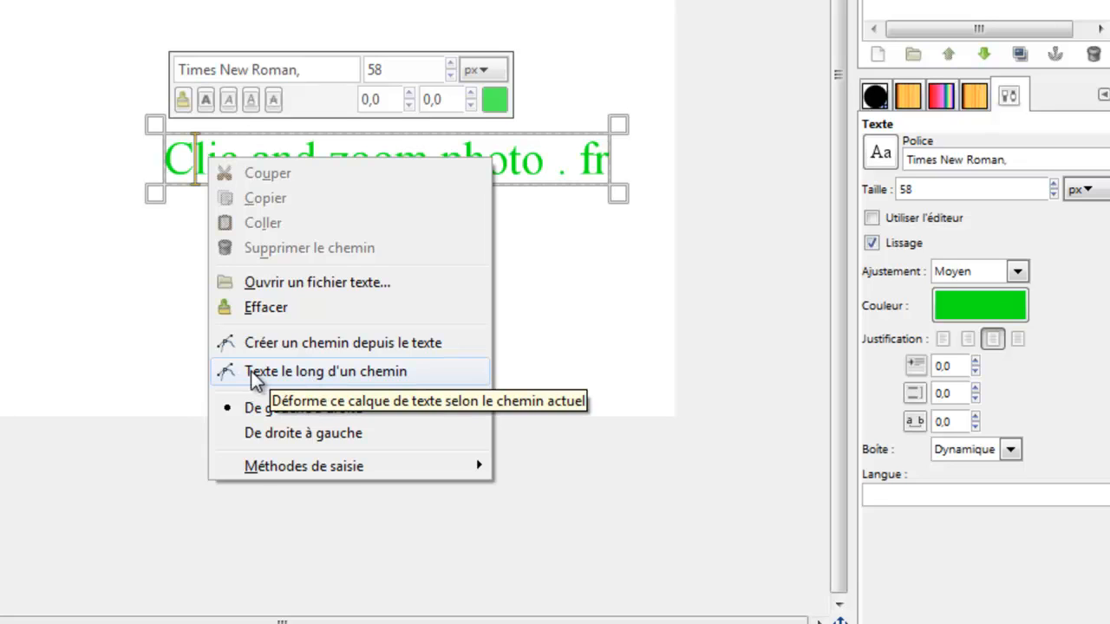
left_click(319, 374)
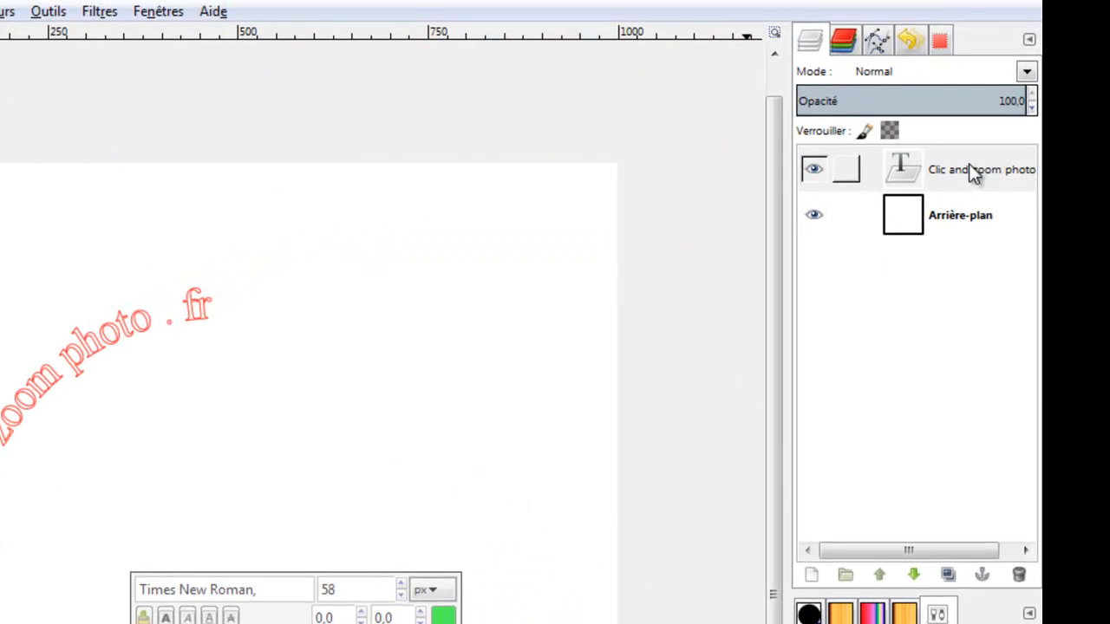
Delete the original "Clic and zoom photo . fr" text layer.
left_click(969, 169)
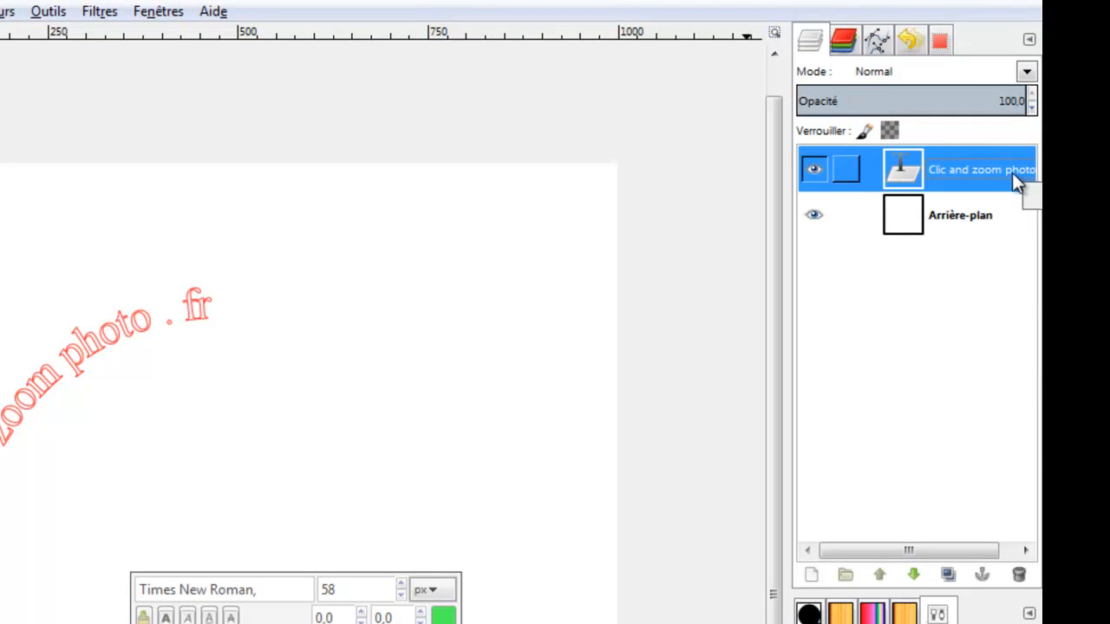
right_click(990, 163)
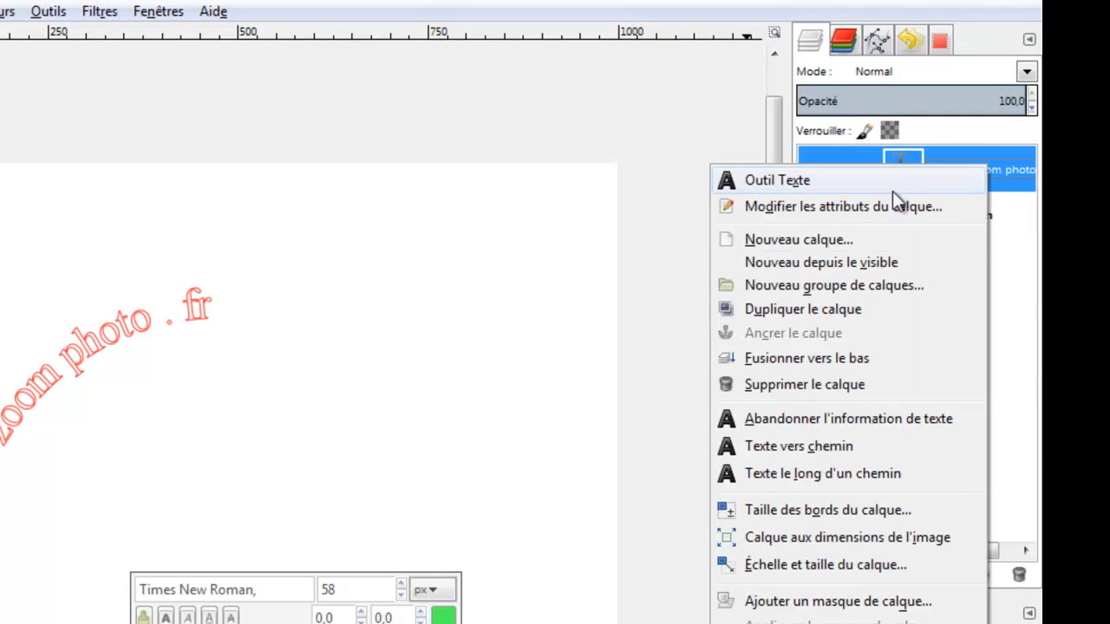
left_click(785, 383)
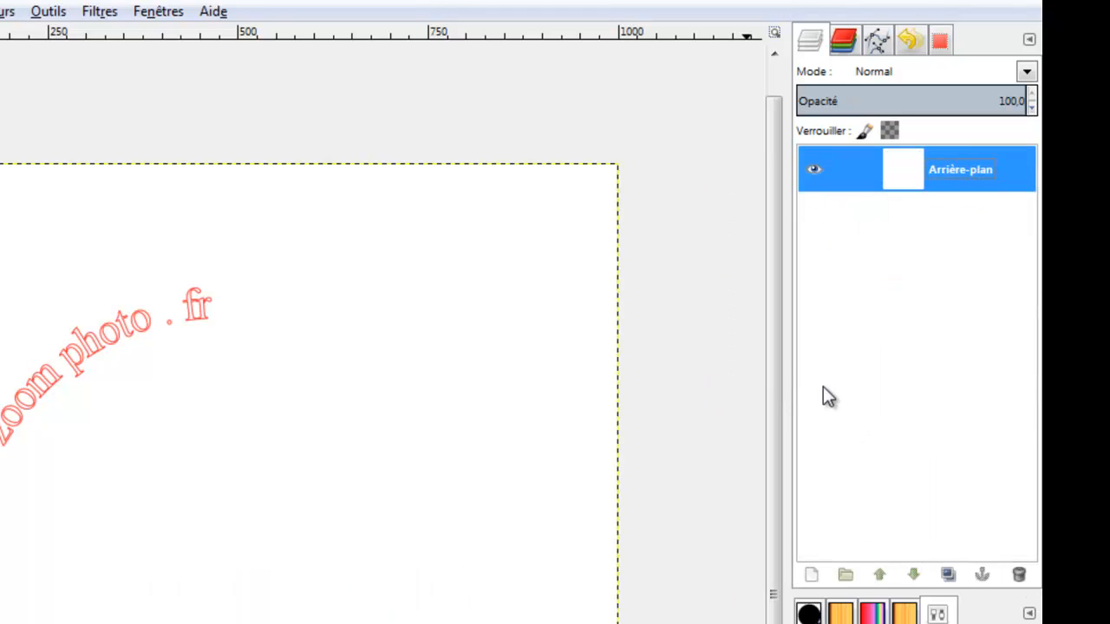
Delete the arch path "Sans nom" and convert the curved text path to a selection, with the layers shown again.
left_click(878, 41)
left_click(964, 156)
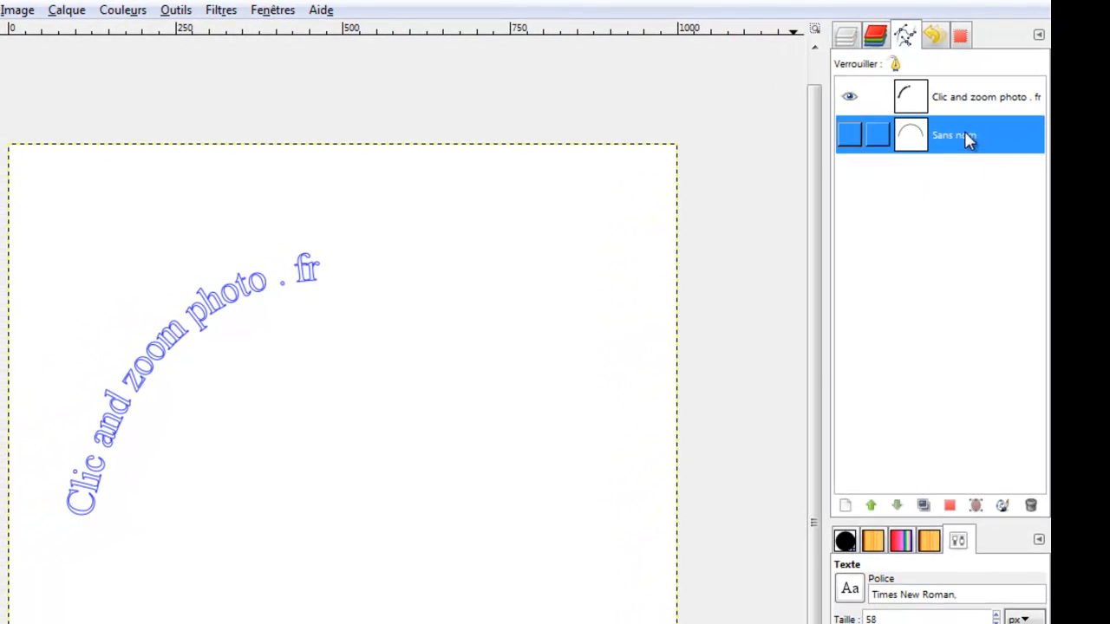
right_click(966, 139)
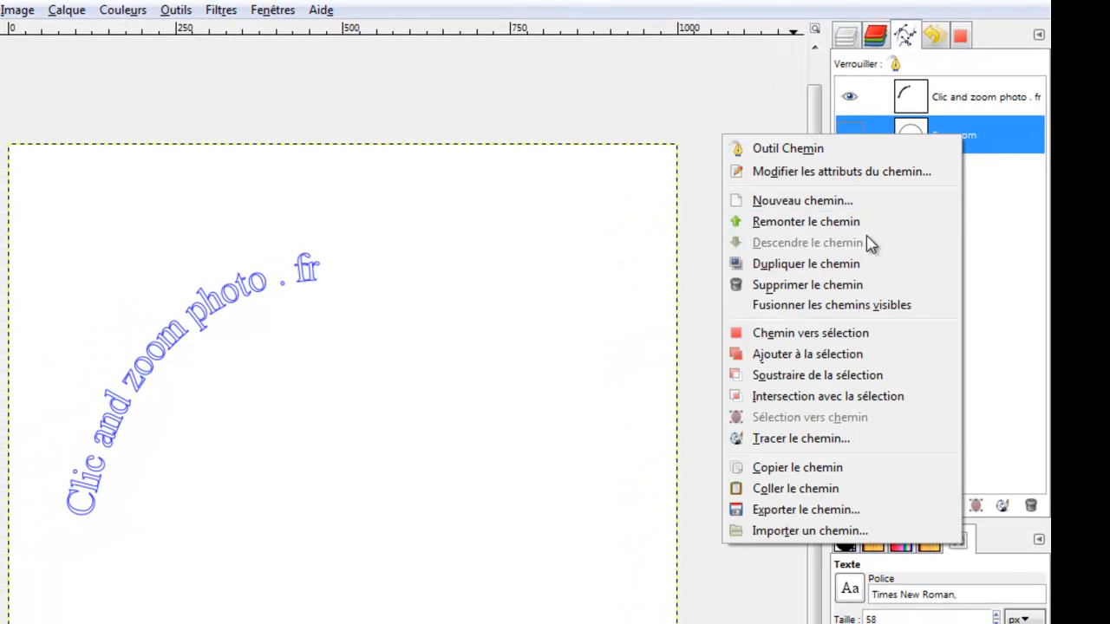
left_click(818, 290)
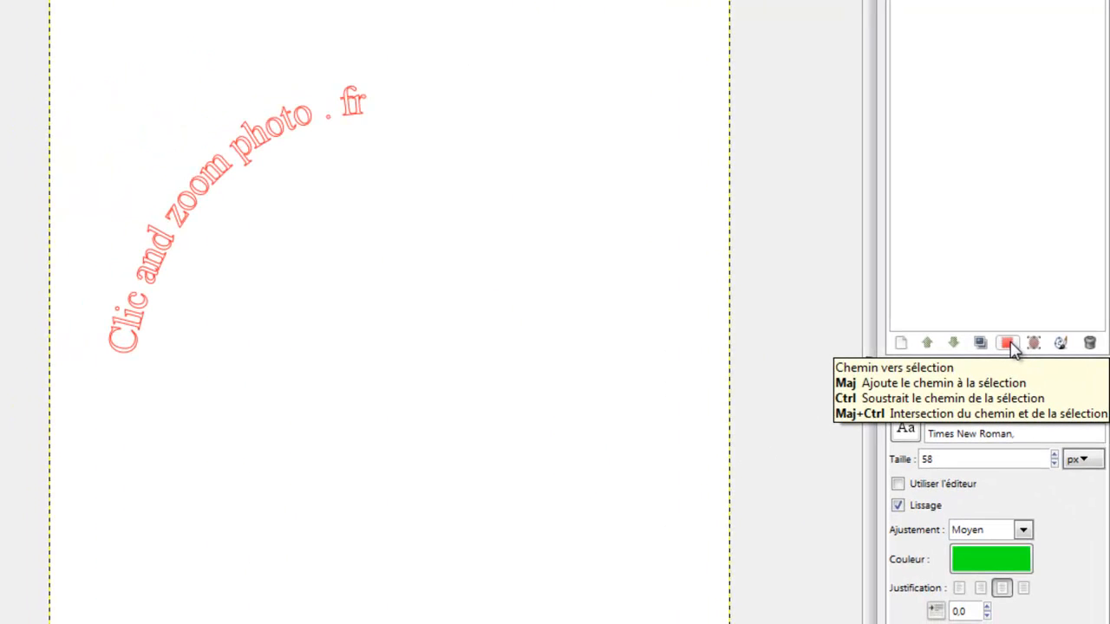
left_click(1007, 343)
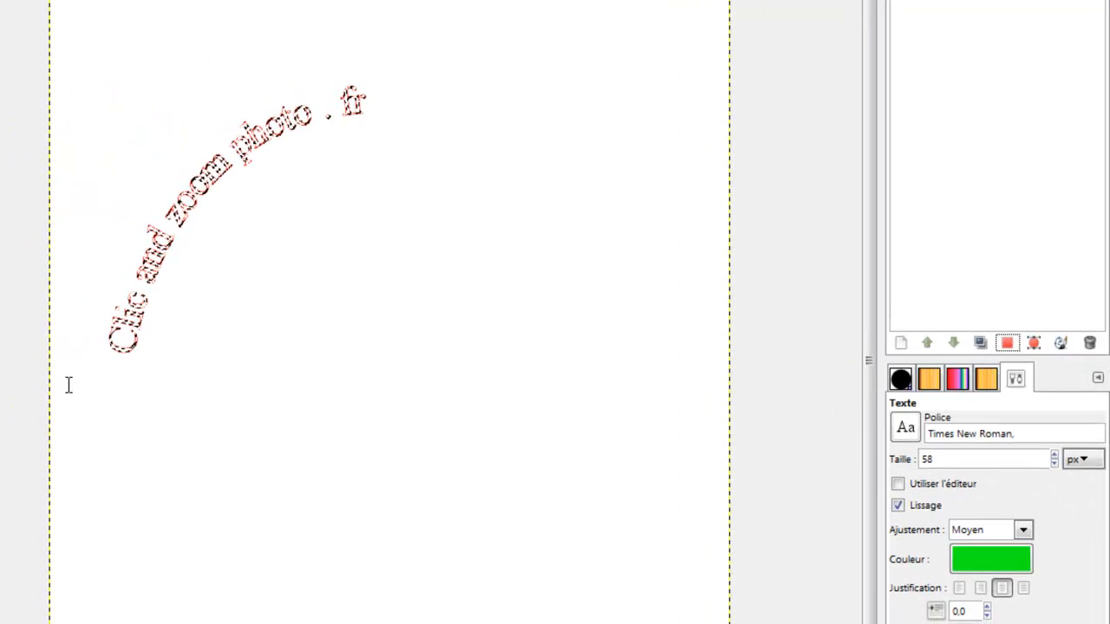
left_click(916, 31)
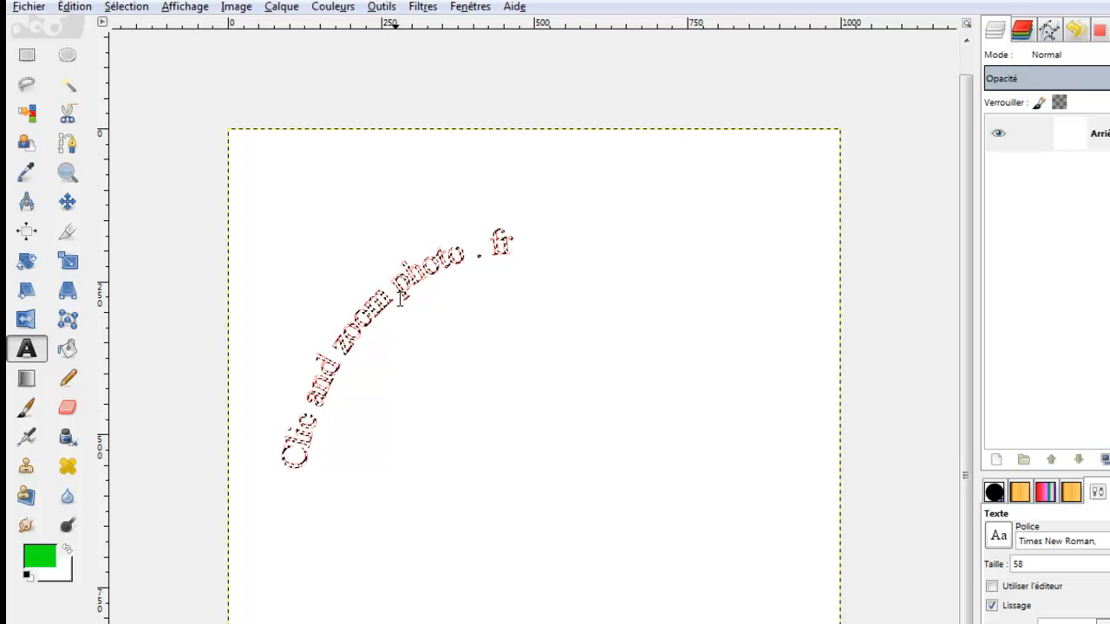
Rotate the curved text selection by 41.54° about centre X 358.50, Y 420.00 px, and move it to the middle of the canvas.
left_click(26, 264)
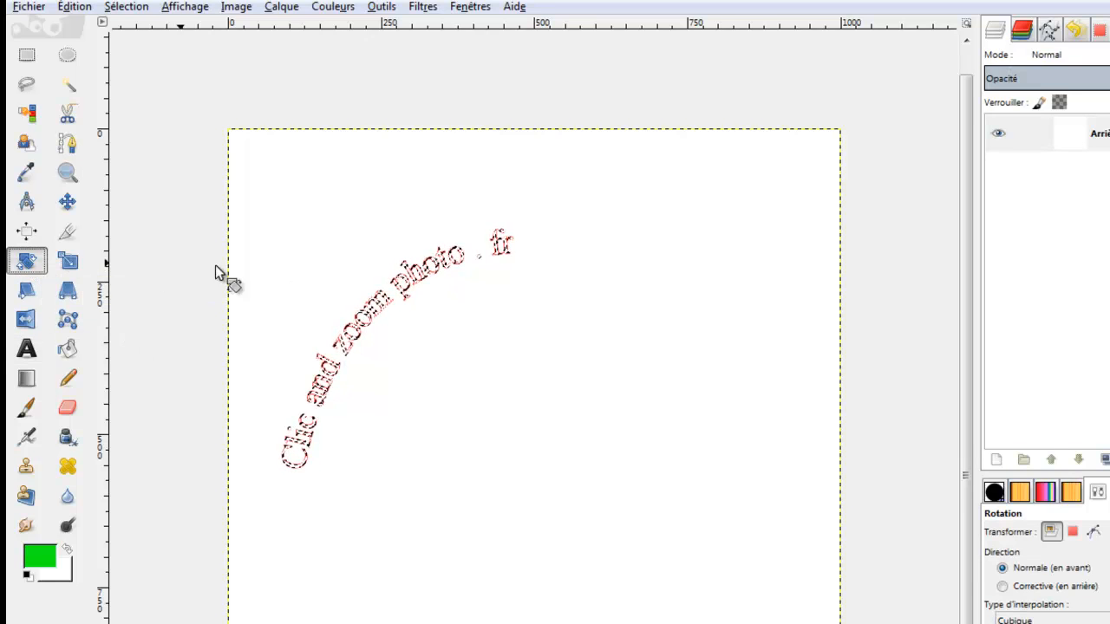
left_click(486, 392)
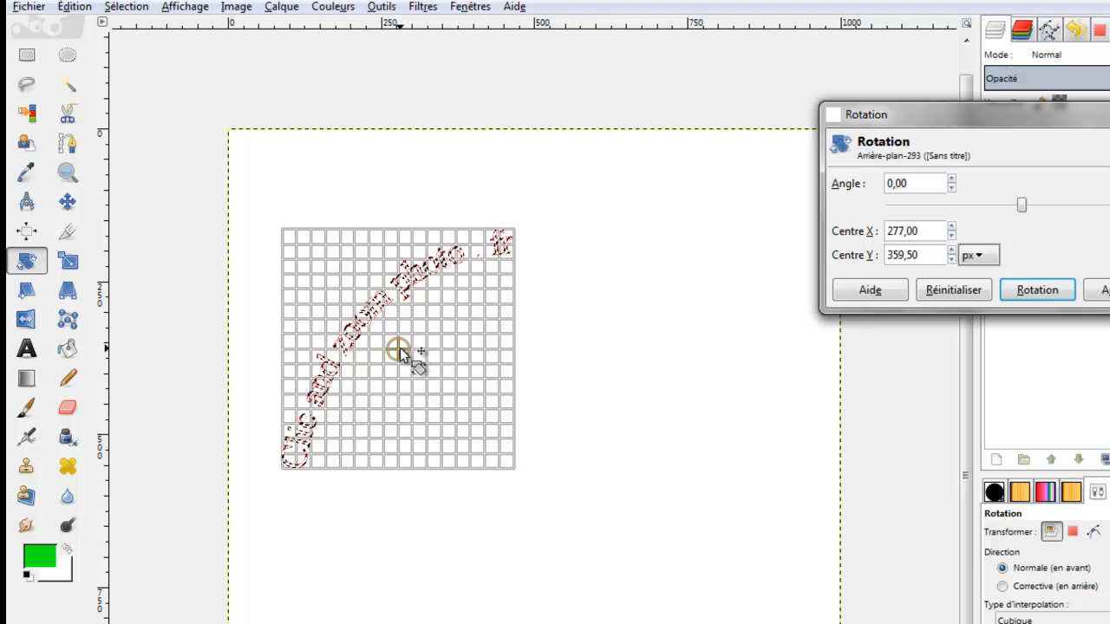
left_click_drag(399, 347, 441, 378)
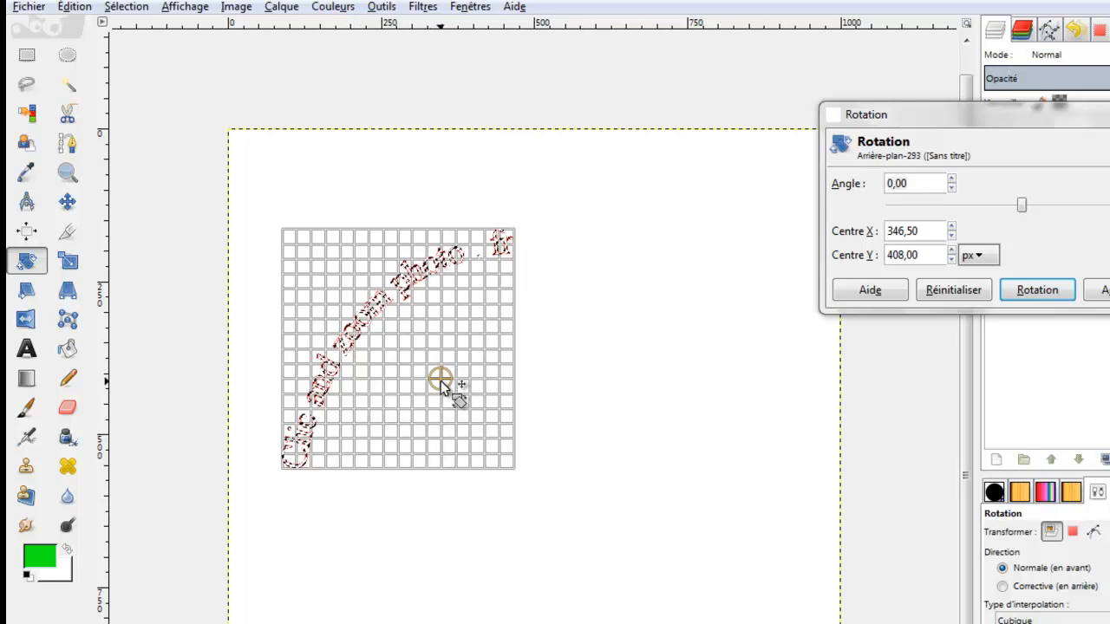
left_click_drag(440, 380, 448, 387)
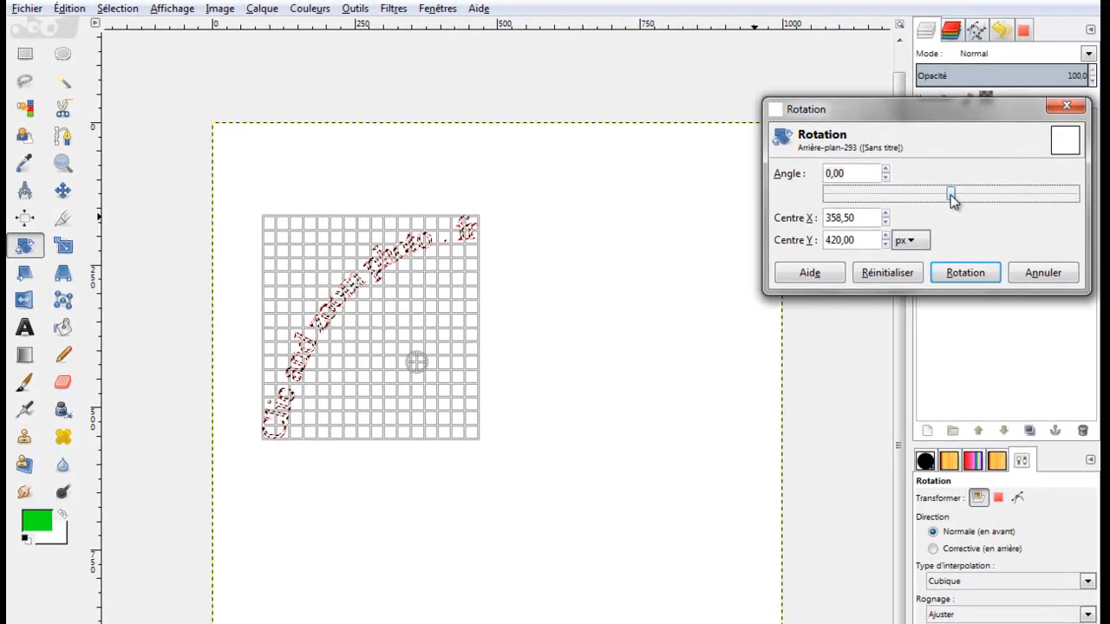
left_click_drag(954, 199, 984, 200)
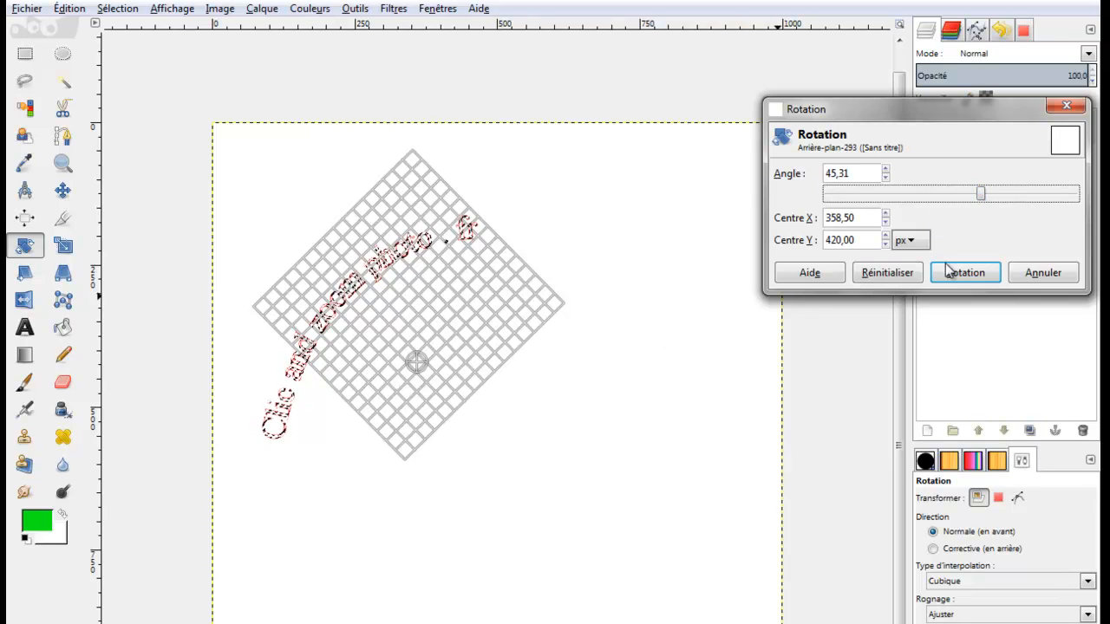
left_click_drag(980, 192, 978, 193)
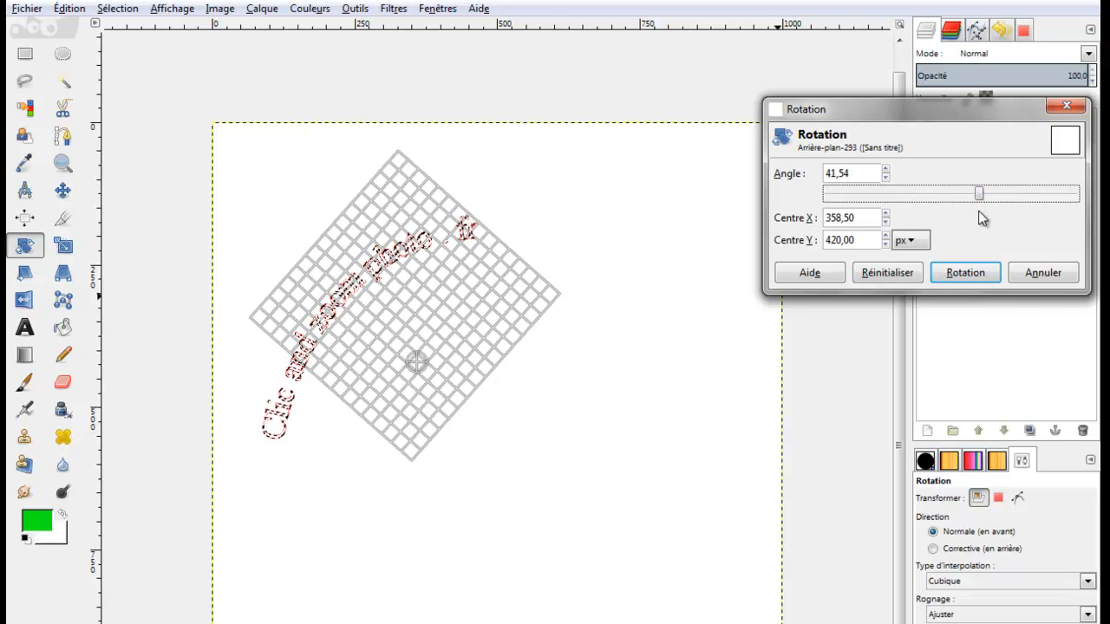
left_click(965, 272)
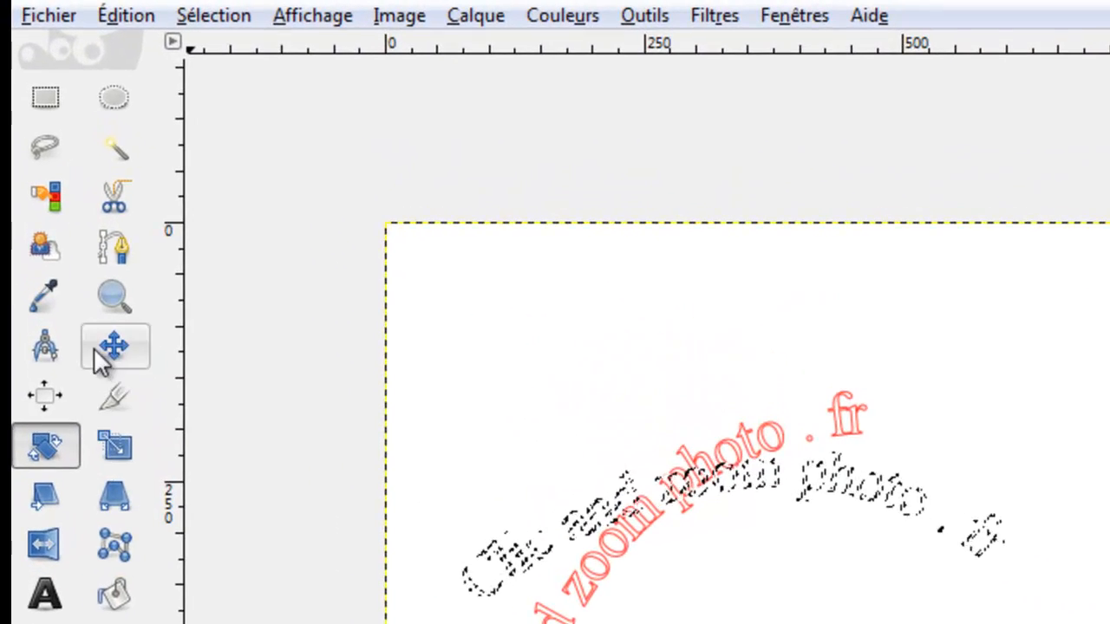
left_click(97, 347)
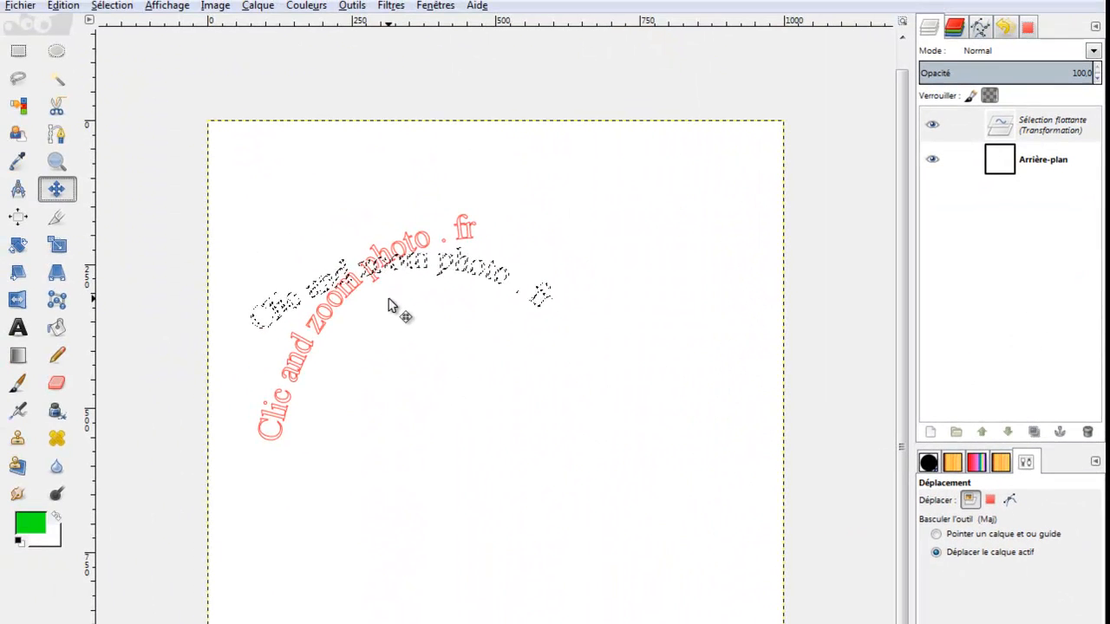
left_click_drag(388, 305, 491, 423)
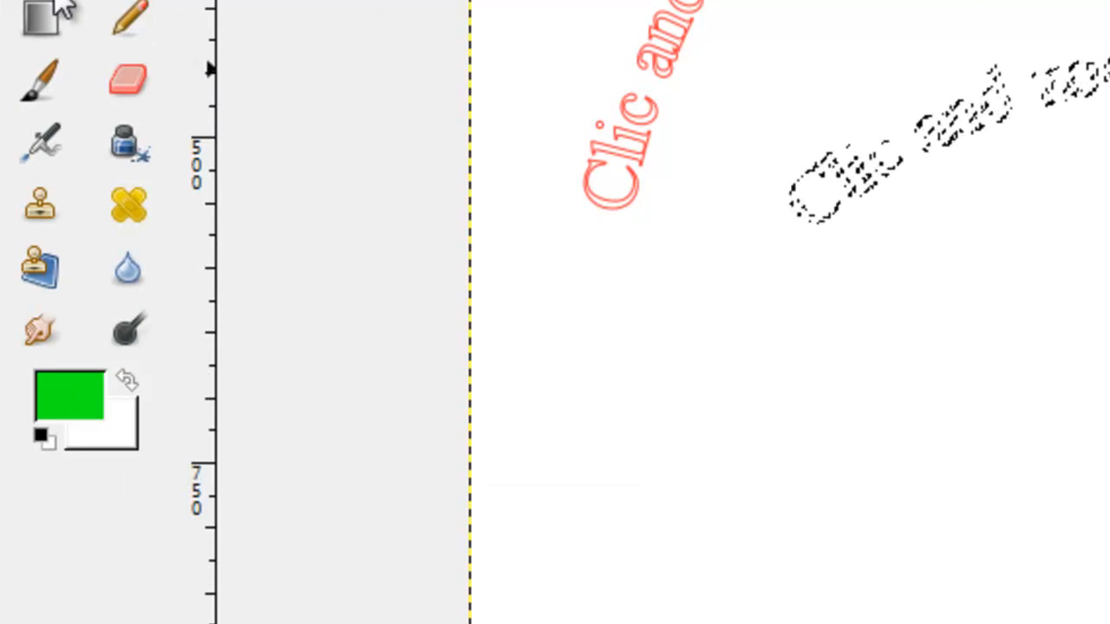
Paint the "Clic and" part of the curved text selection green with the Paintbrush.
left_click(47, 86)
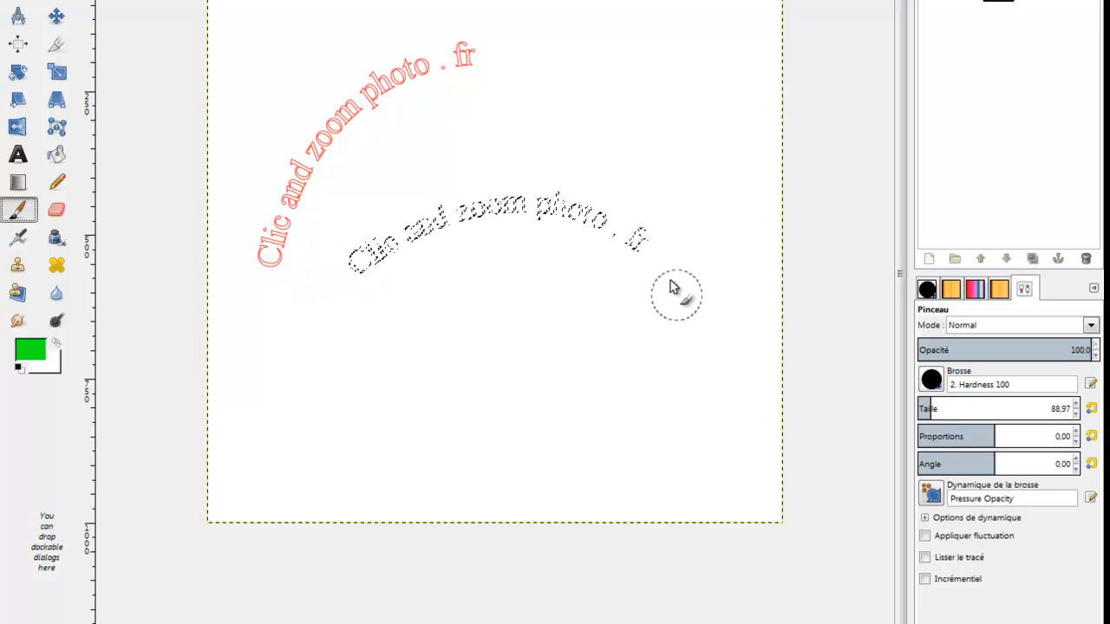
left_click_drag(350, 259, 462, 224)
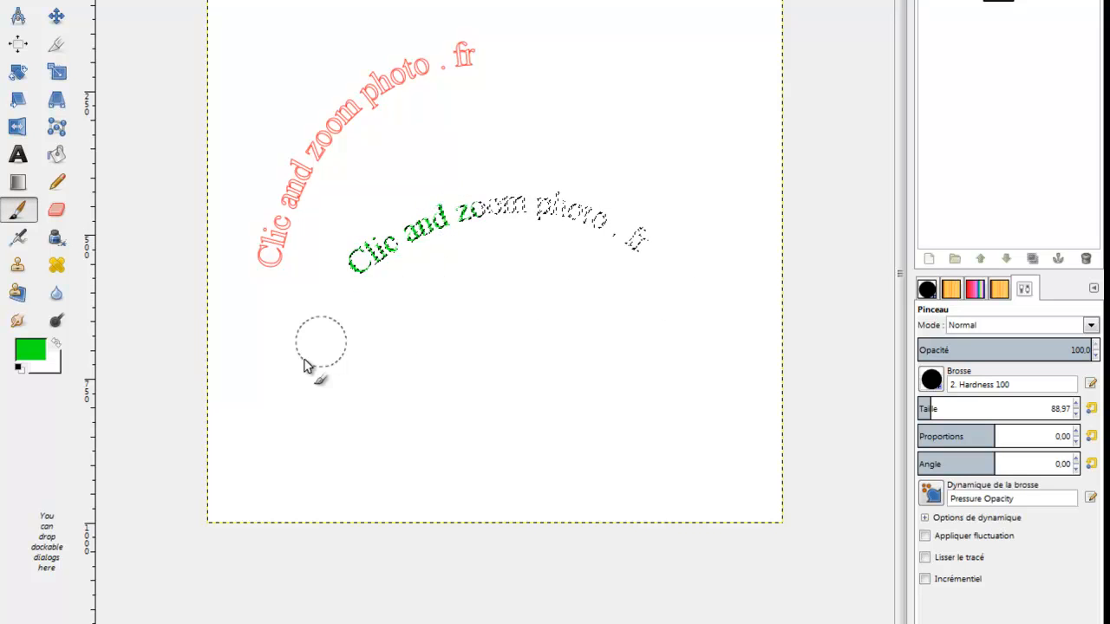
Set the foreground colour to red fb0c0c and paint the "photo . fr" part of the curved text selection with it.
left_click(56, 347)
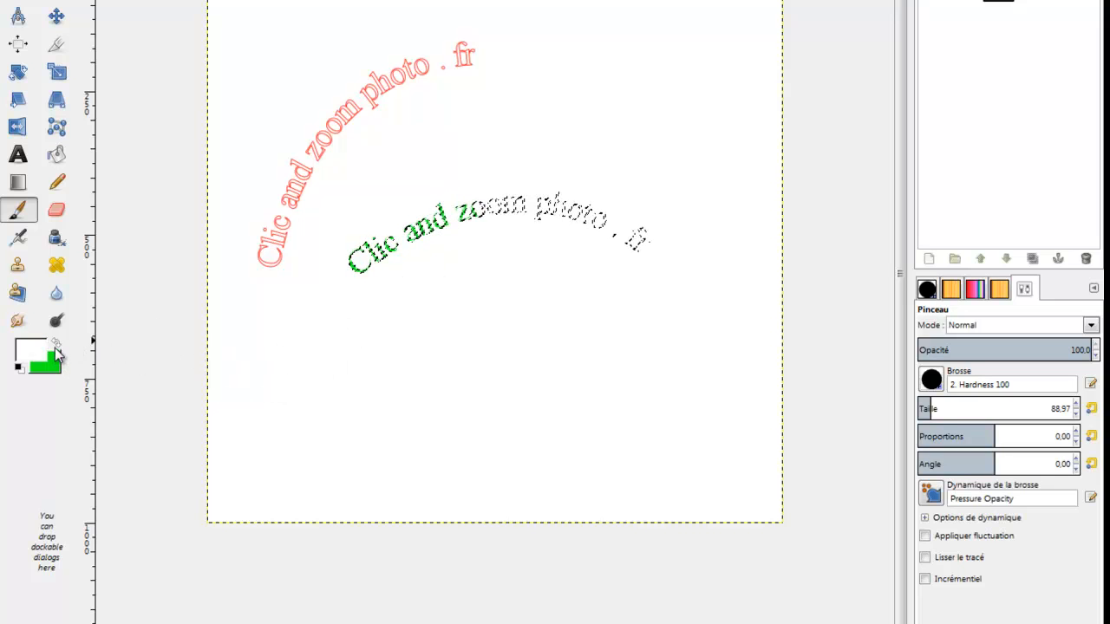
left_click(56, 347)
left_click(54, 348)
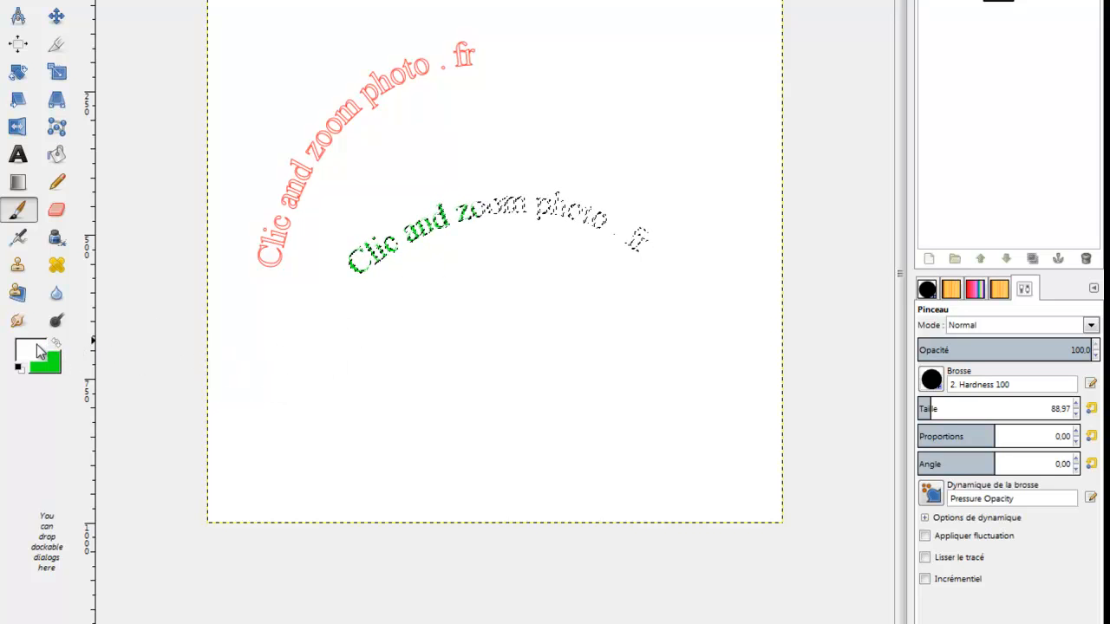
left_click(38, 350)
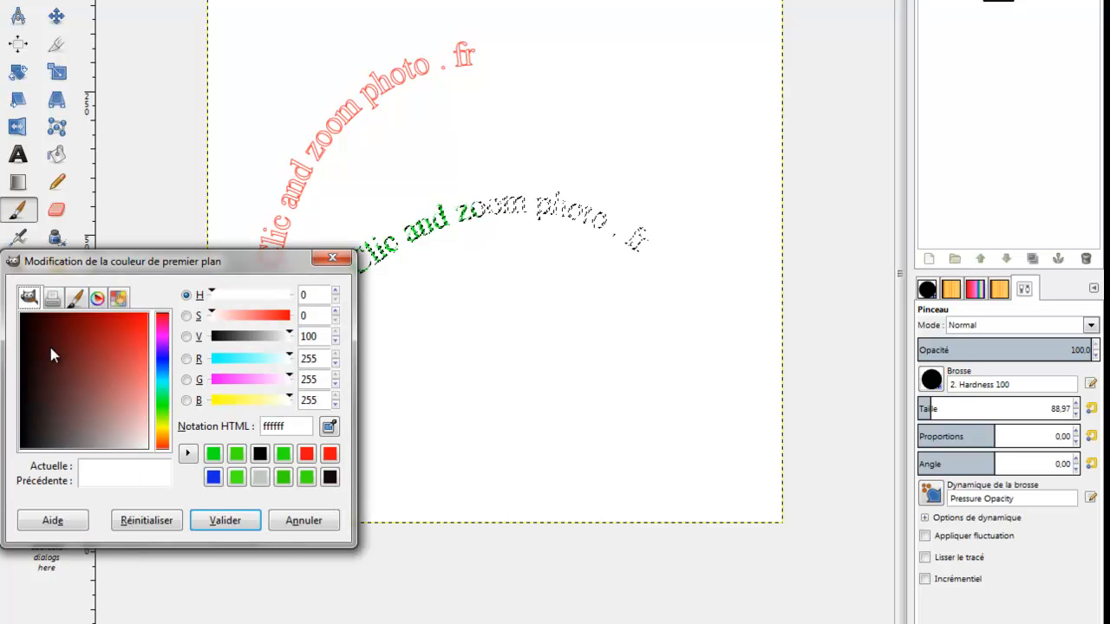
left_click(148, 326)
left_click(227, 520)
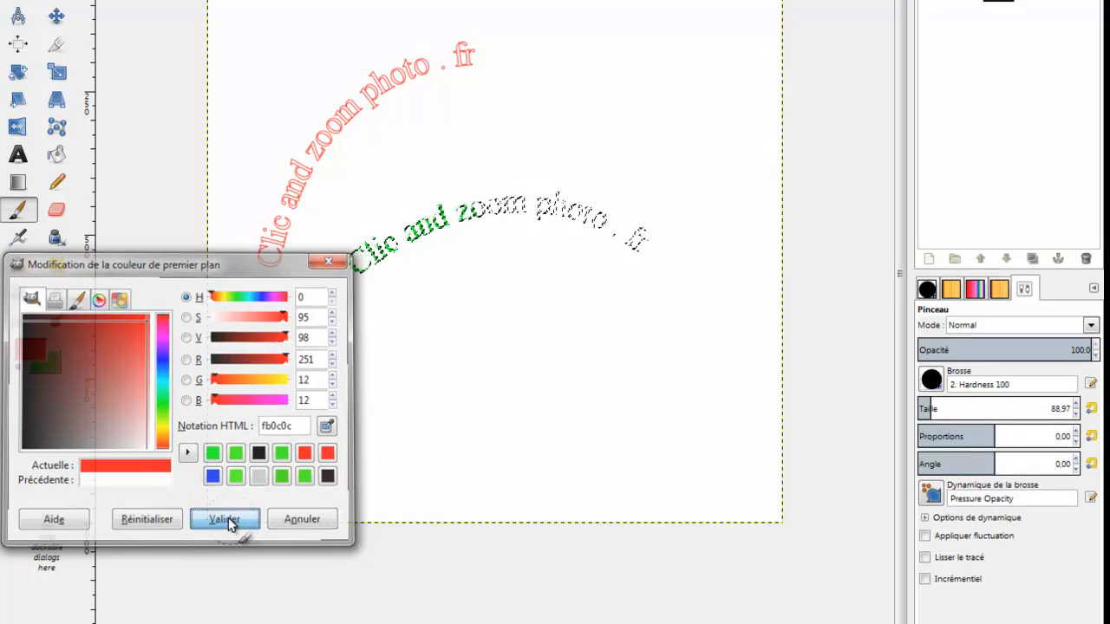
left_click(34, 350)
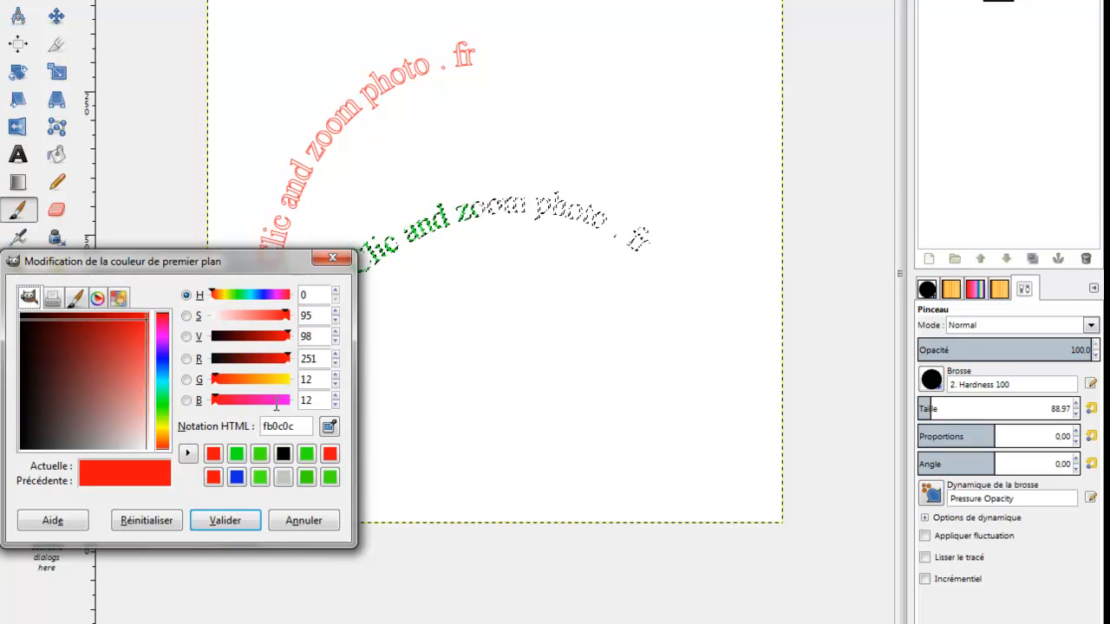
left_click(292, 524)
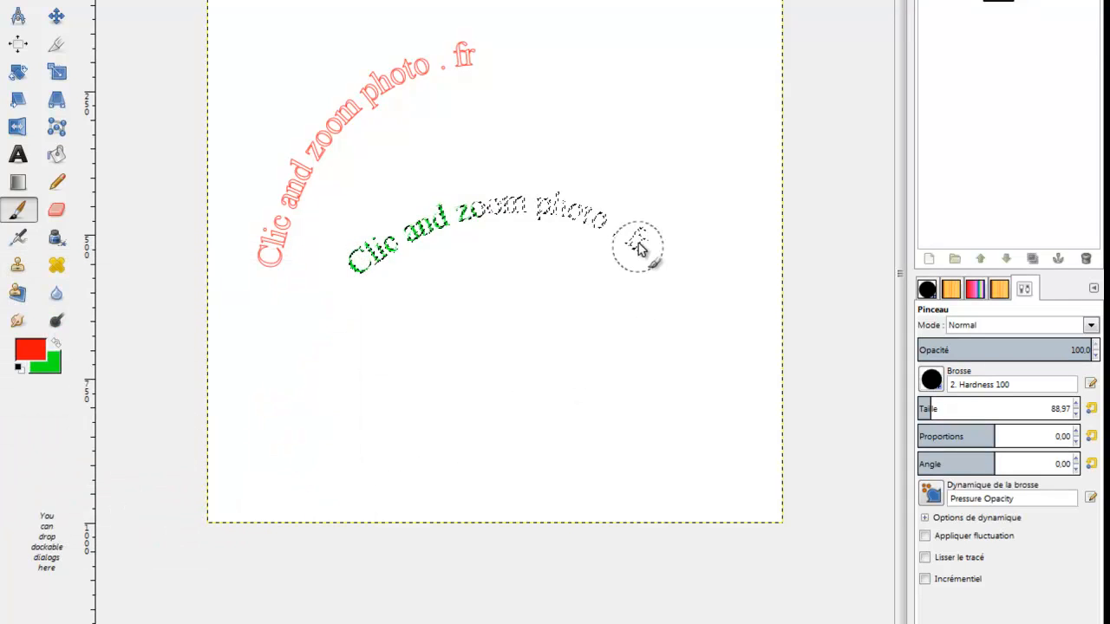
left_click_drag(613, 242, 510, 213)
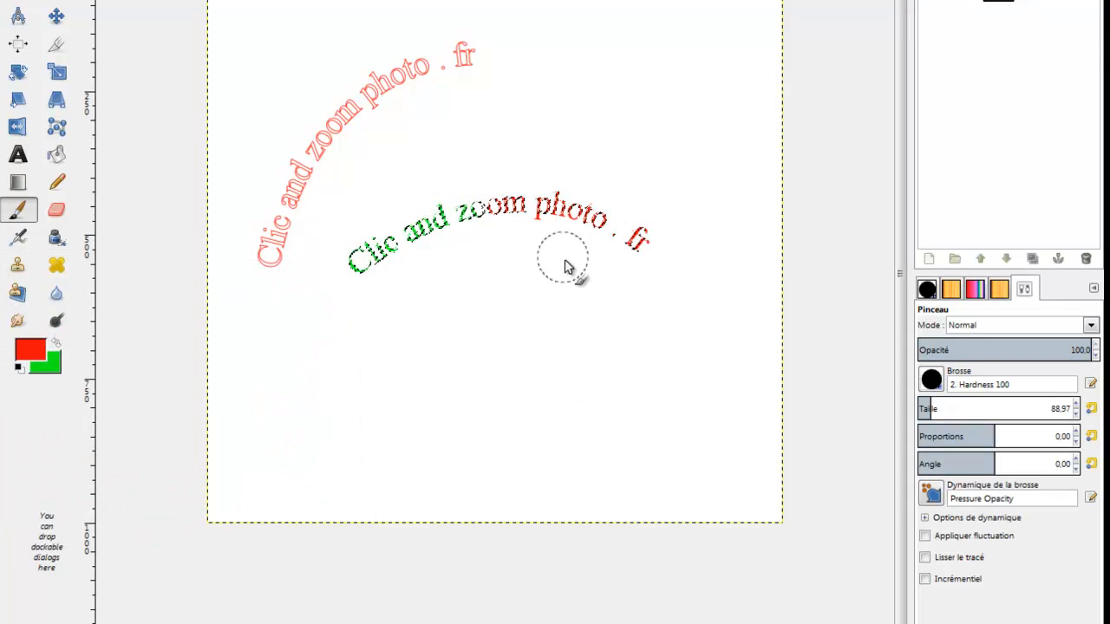
Set the foreground colour to yellow f6de10 and paint the word "zoom" in the middle of the curved text selection.
left_click(55, 345)
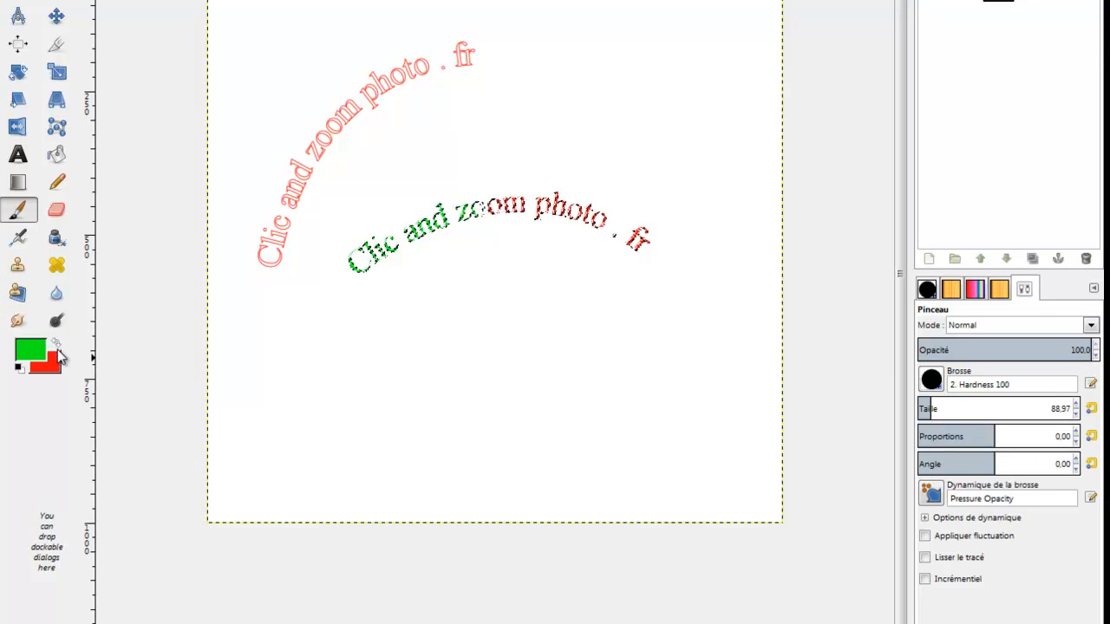
left_click(39, 354)
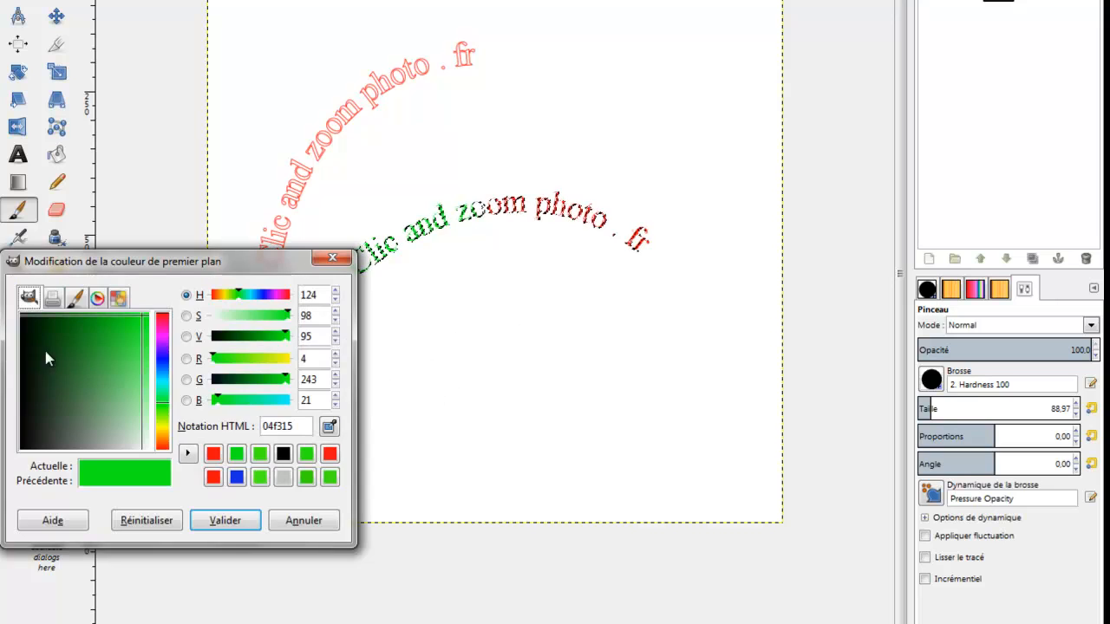
left_click(163, 430)
left_click(144, 318)
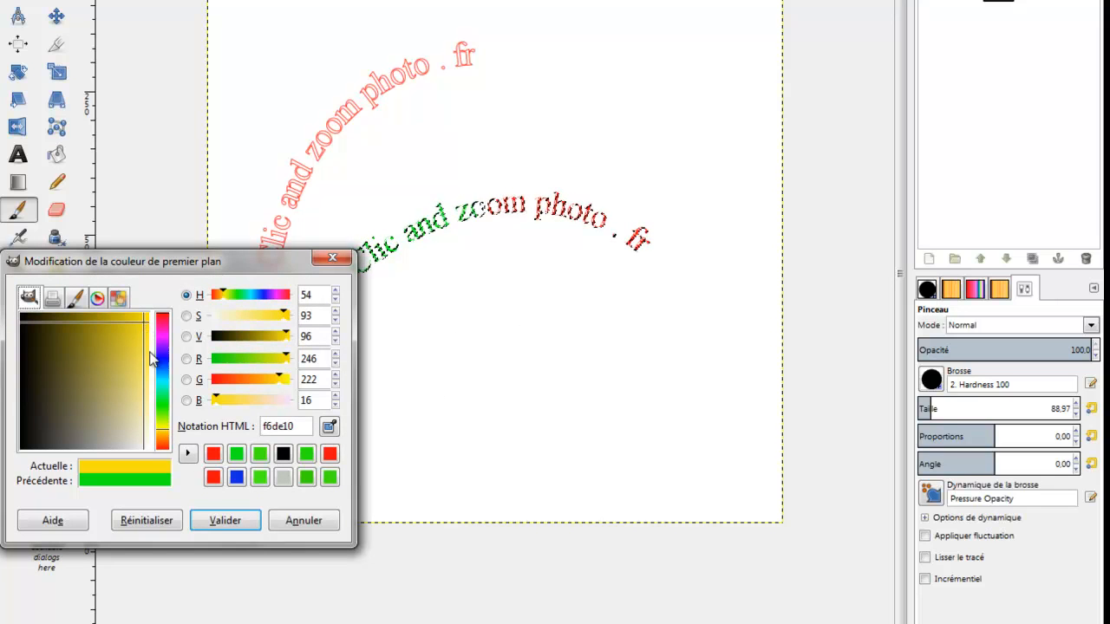
left_click(215, 524)
left_click_drag(476, 219, 501, 212)
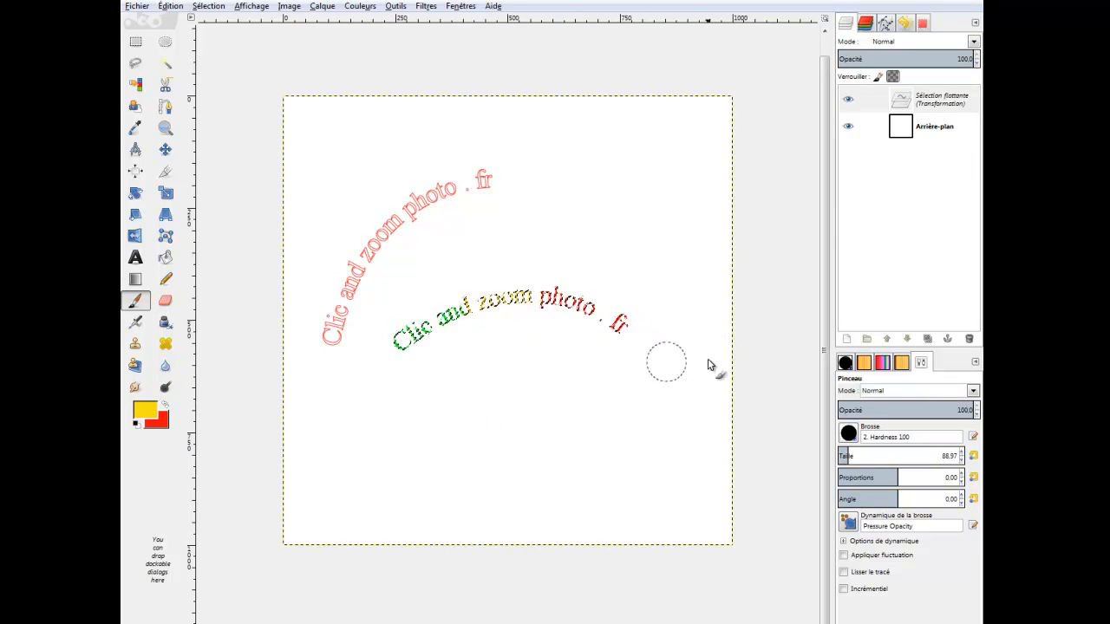
Move the multicoloured curved text higher on the canvas and anchor its floating selection to the Arrière-plan layer.
left_click(164, 149)
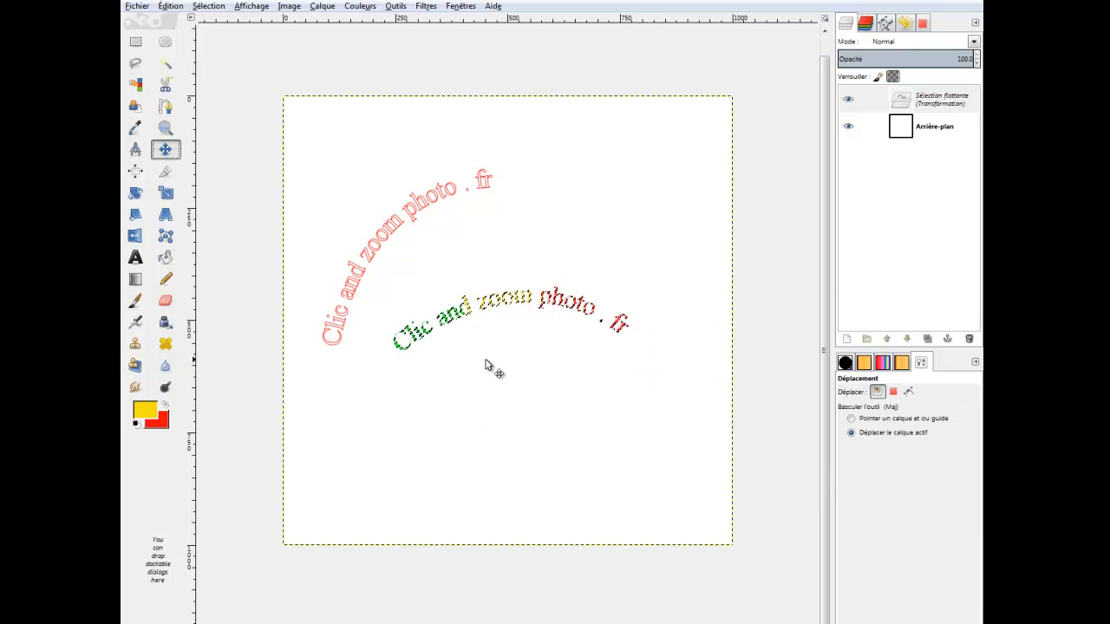
left_click_drag(485, 364, 520, 360)
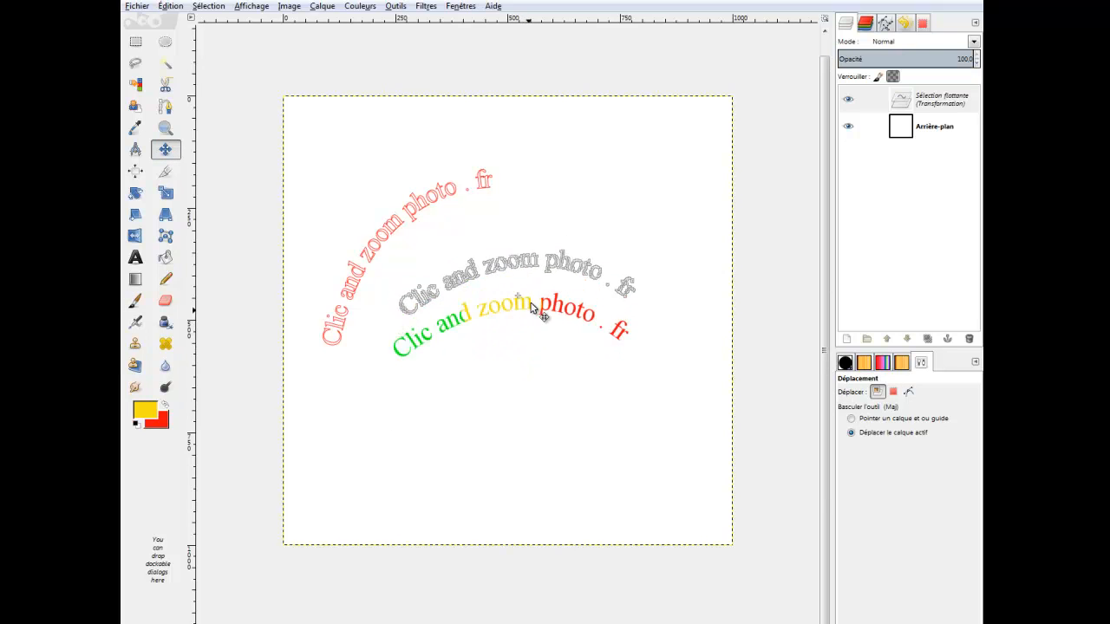
key("ctrl+z")
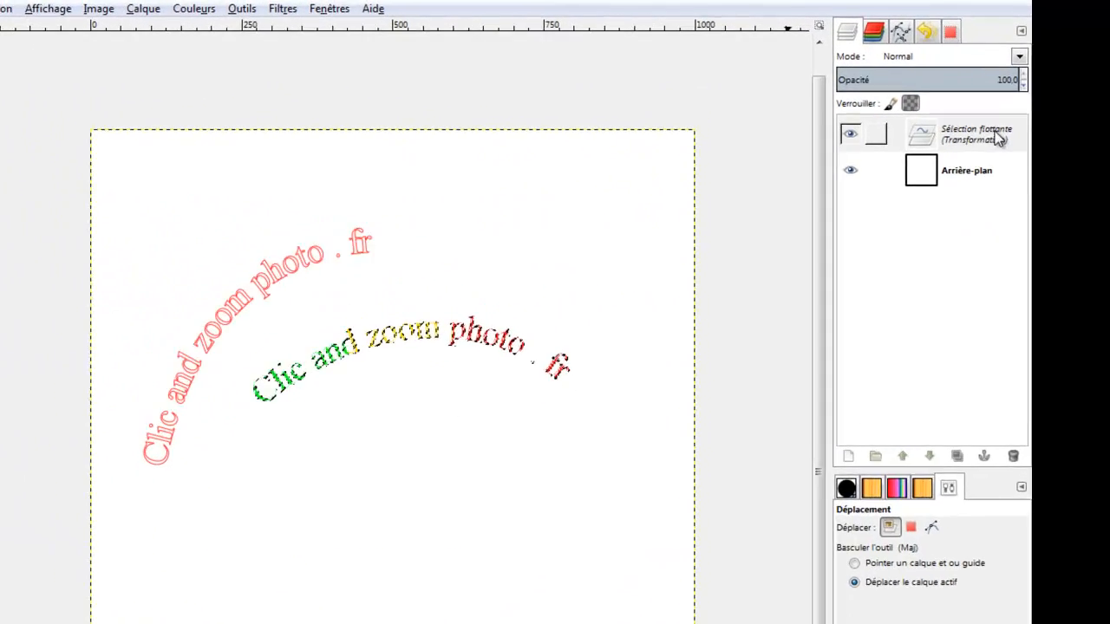
left_click(997, 135)
right_click(997, 135)
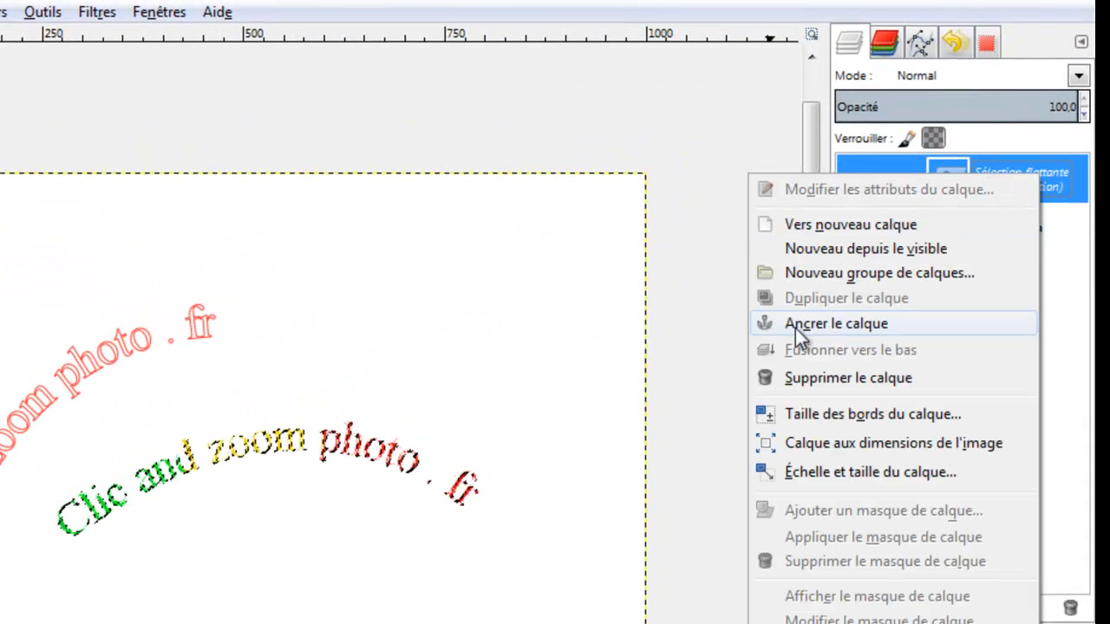
left_click(880, 327)
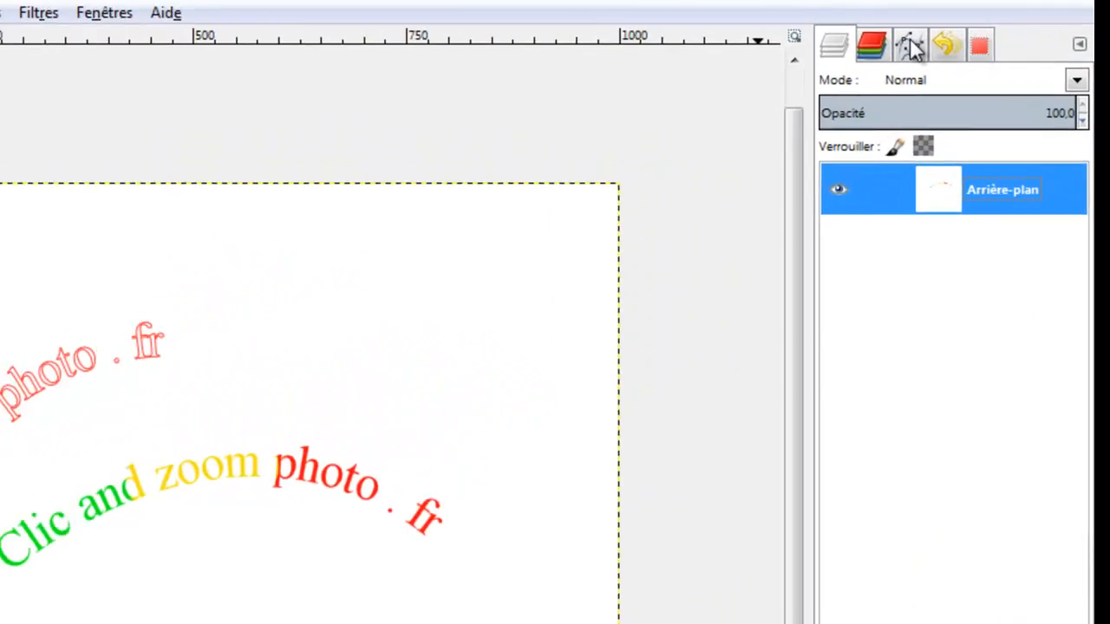
Delete the "Clic and zoom photo . fr" path, with the layers shown again.
left_click(973, 31)
left_click_drag(1020, 85, 1031, 120)
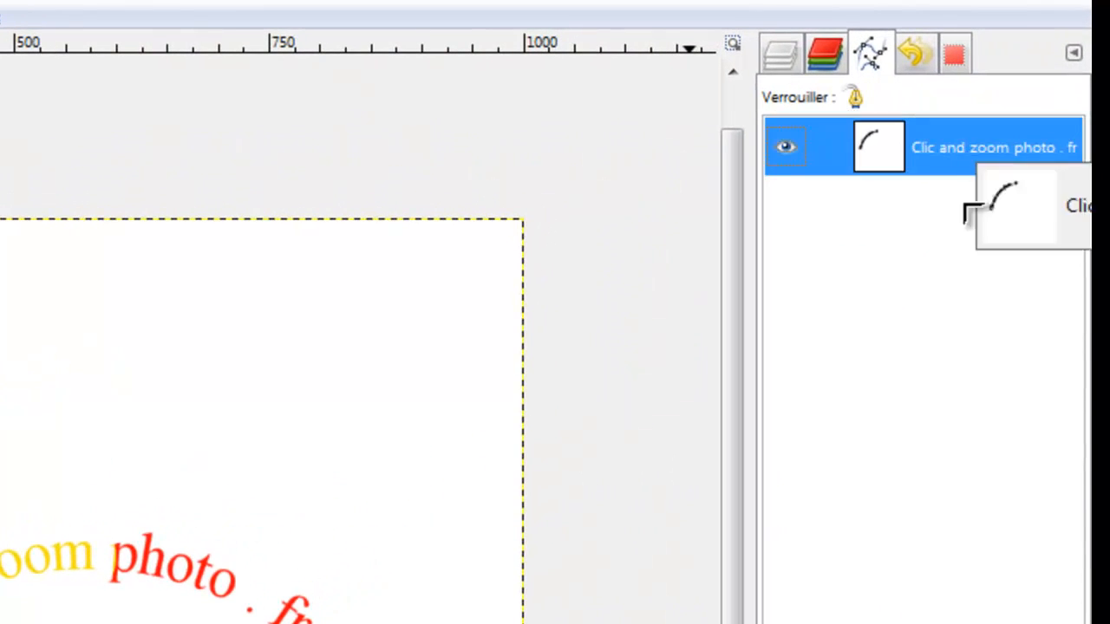
left_click_drag(971, 212, 927, 160)
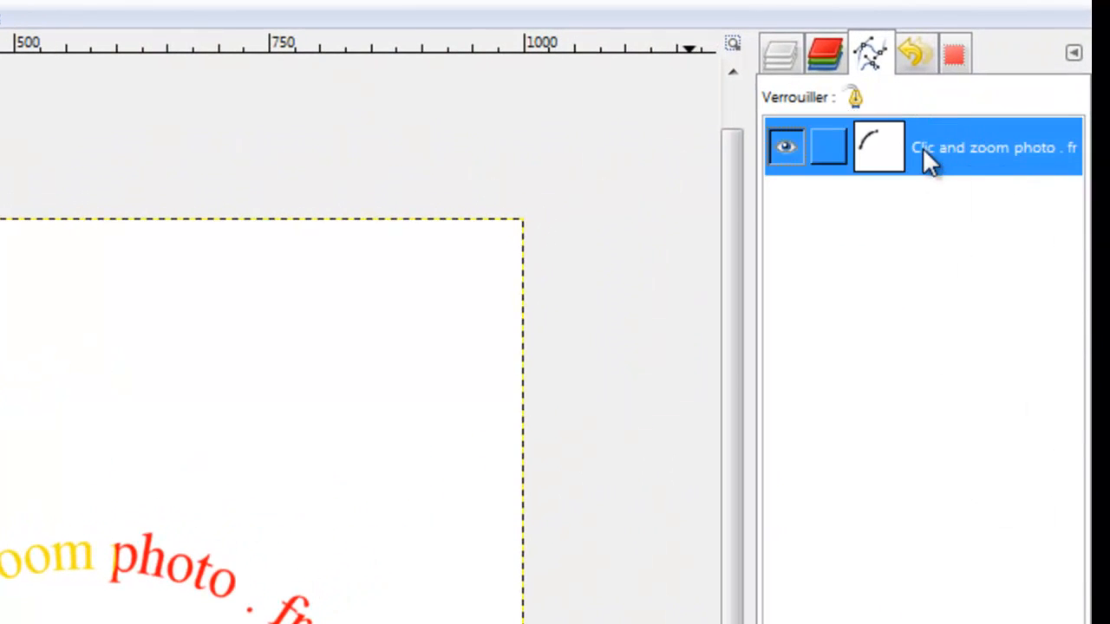
right_click(926, 160)
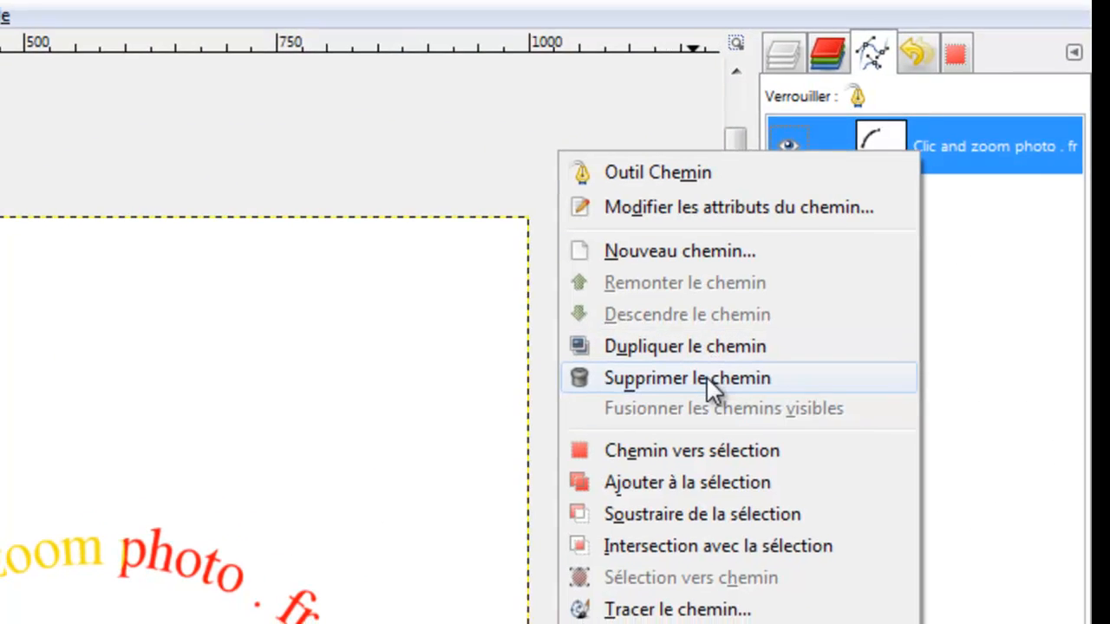
left_click(706, 378)
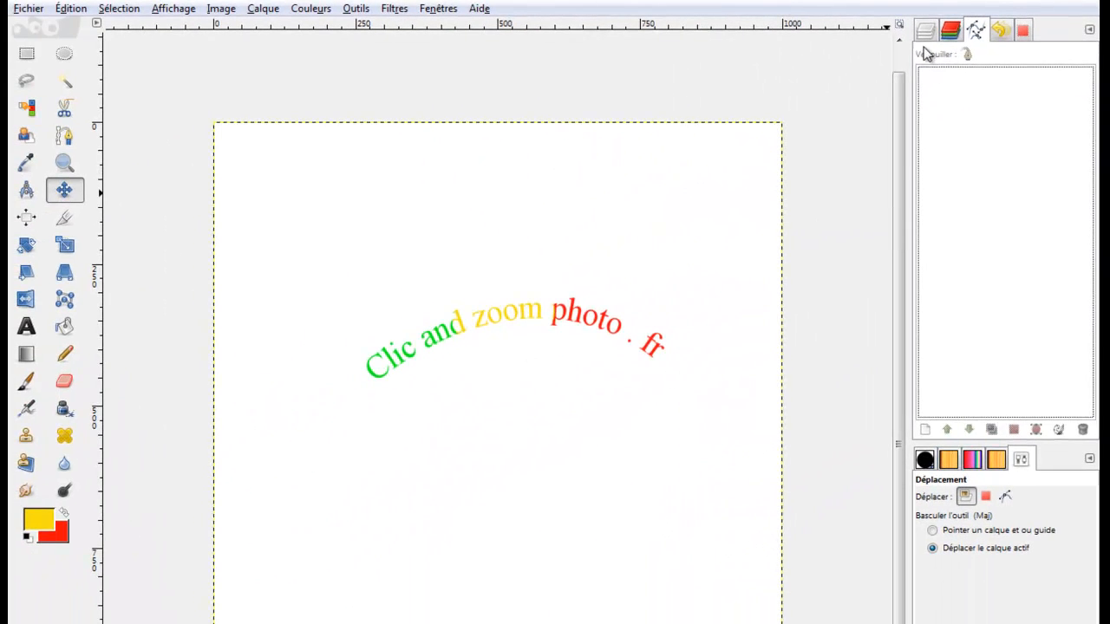
left_click(925, 33)
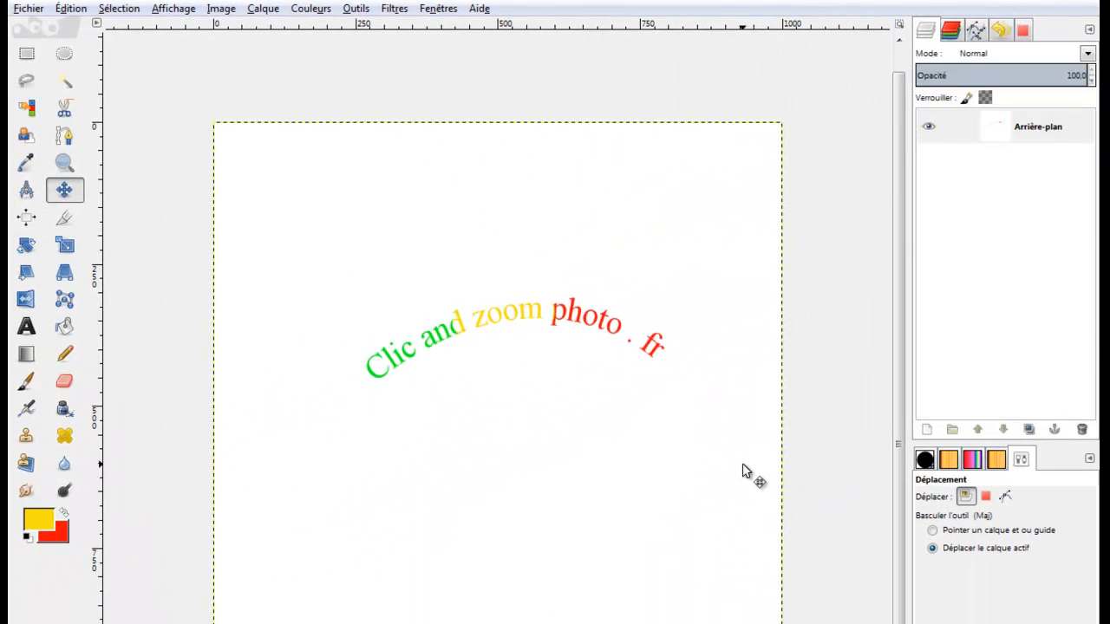